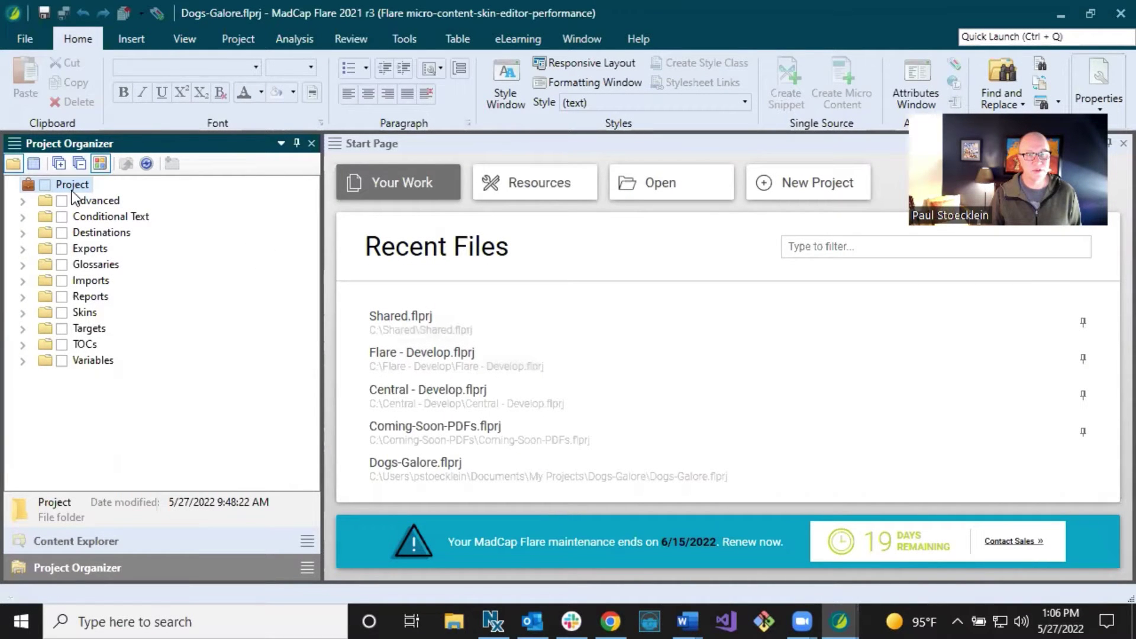
- Expand the Advanced folder, select its Status file tag set, then reselect the Advanced folder
{"action": "left_click", "coordinate": [23, 201]}
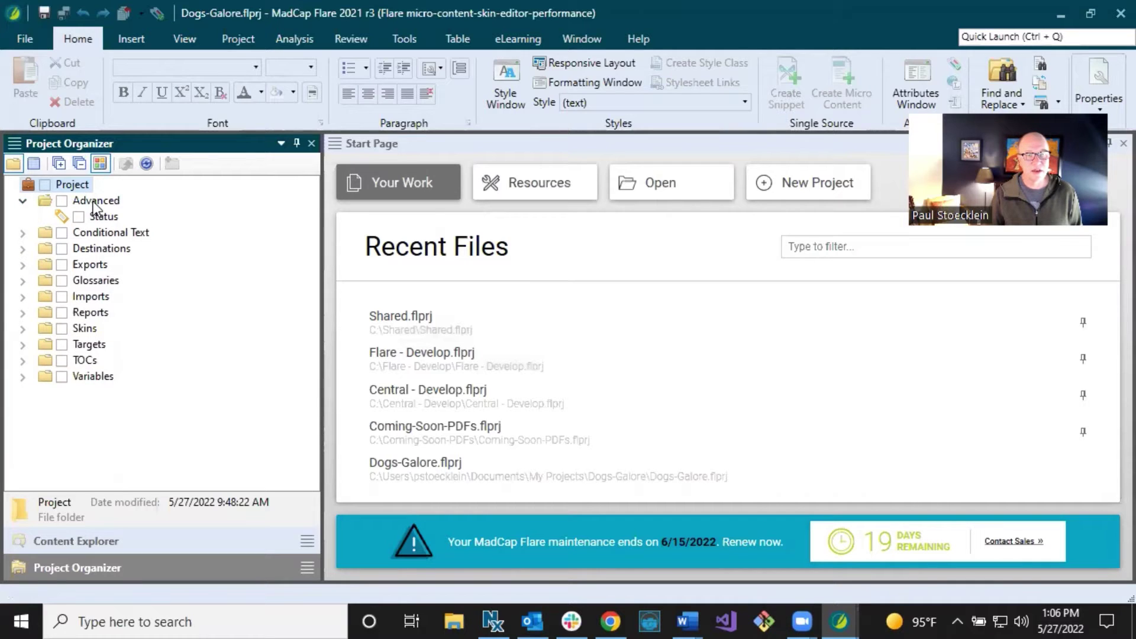
{"action": "left_click", "coordinate": [96, 218]}
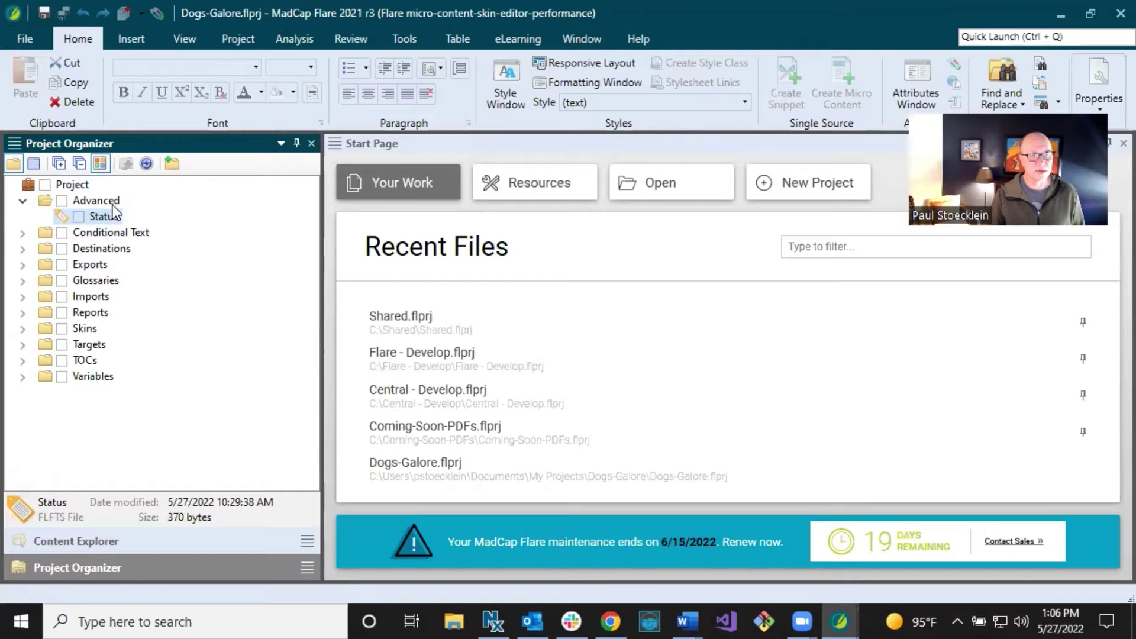
{"action": "left_click", "coordinate": [114, 202]}
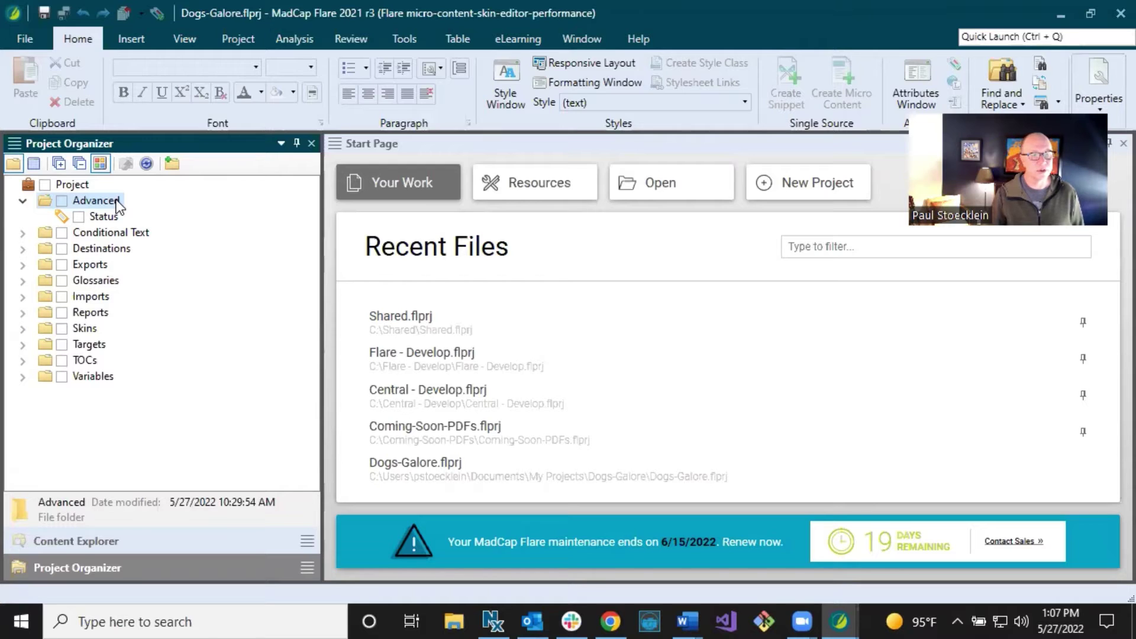
- Add a meta tag set file named General to the Advanced folder
{"action": "right_click", "coordinate": [117, 205]}
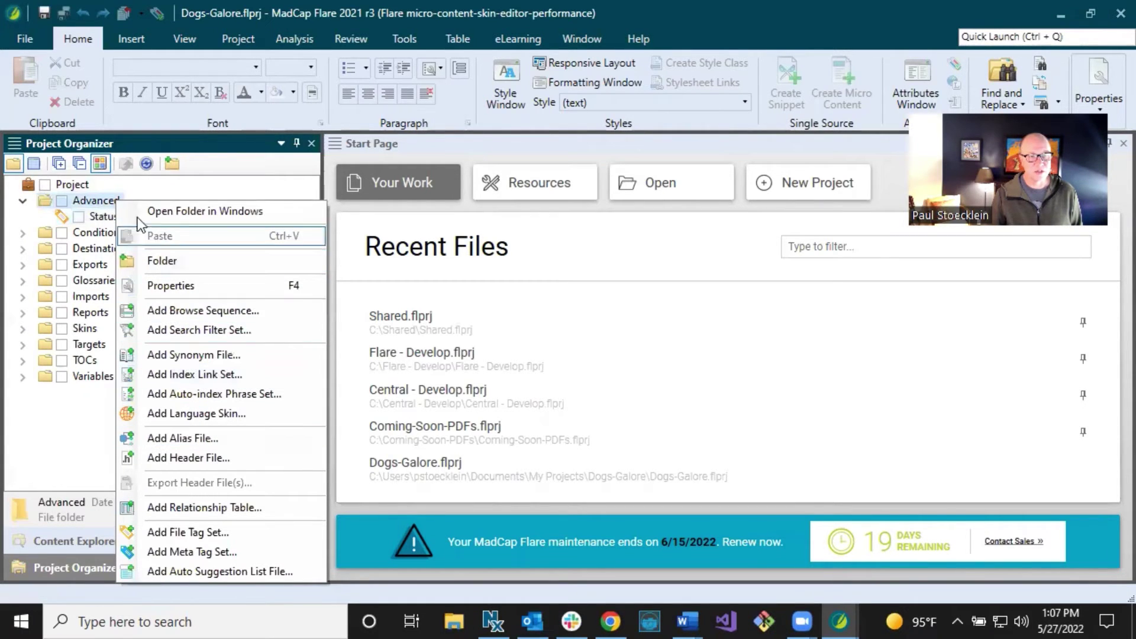
{"action": "left_click", "coordinate": [194, 551]}
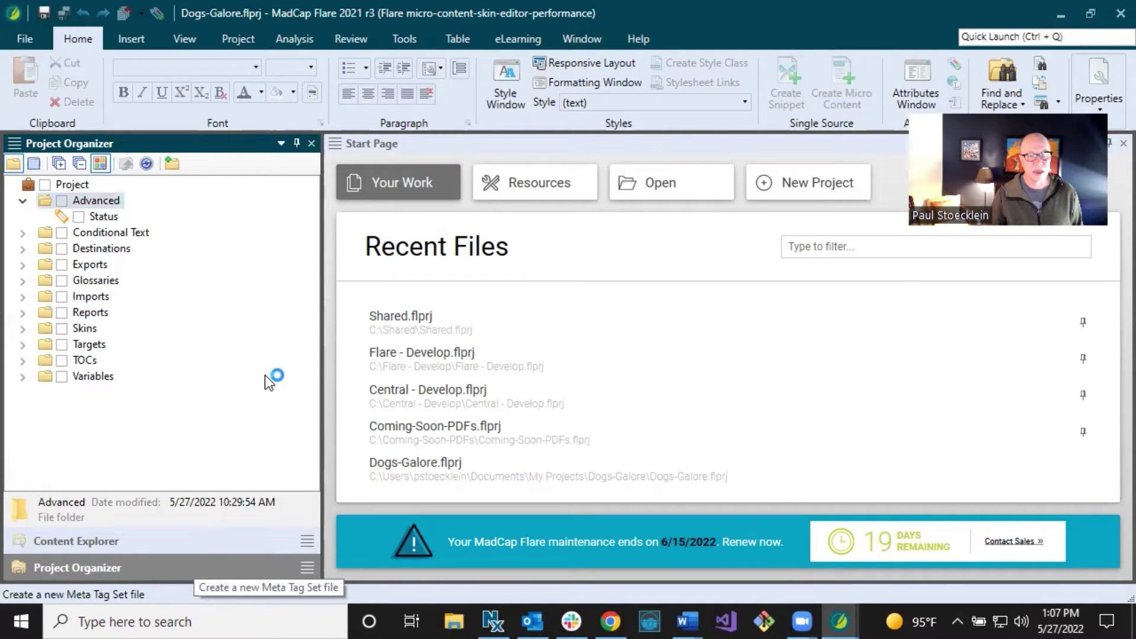
{"action": "type", "text": "Resources"}
{"action": "double_click", "coordinate": [304, 476]}
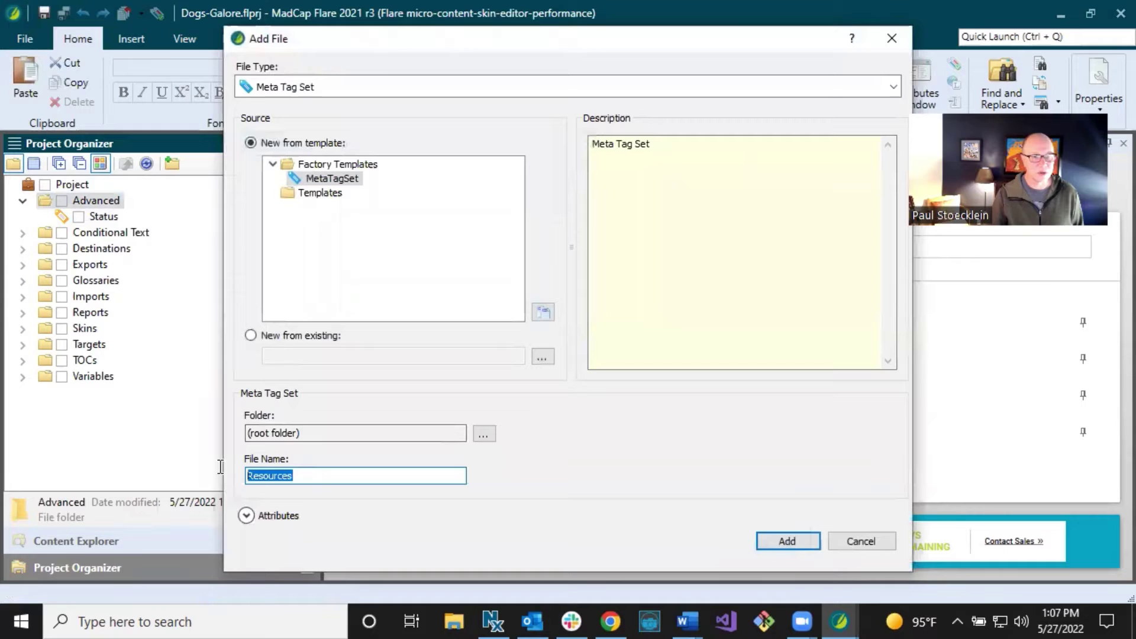
{"action": "type", "text": "General"}
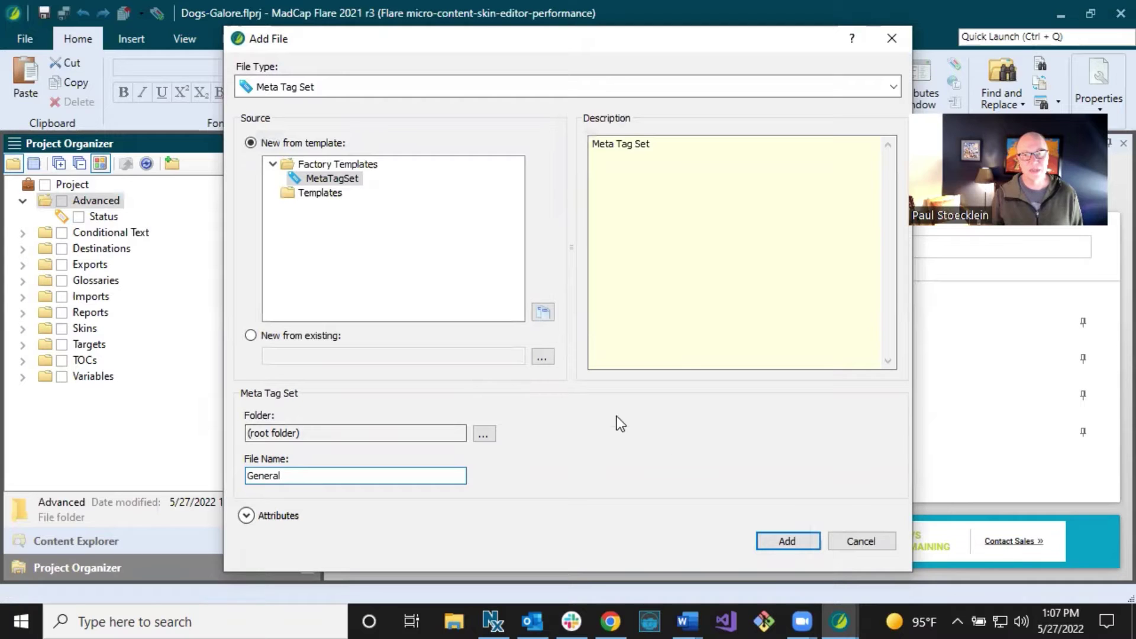
{"action": "left_click", "coordinate": [775, 541]}
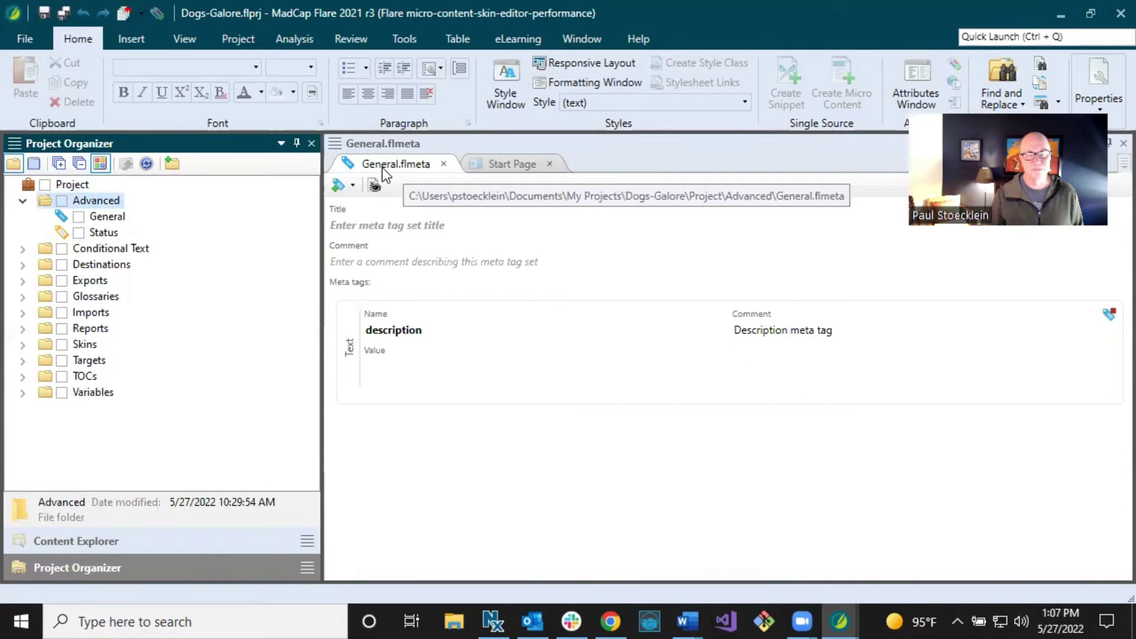
- Set the meta tag set title to 'General Meta Tag Set'
{"action": "left_click", "coordinate": [391, 225]}
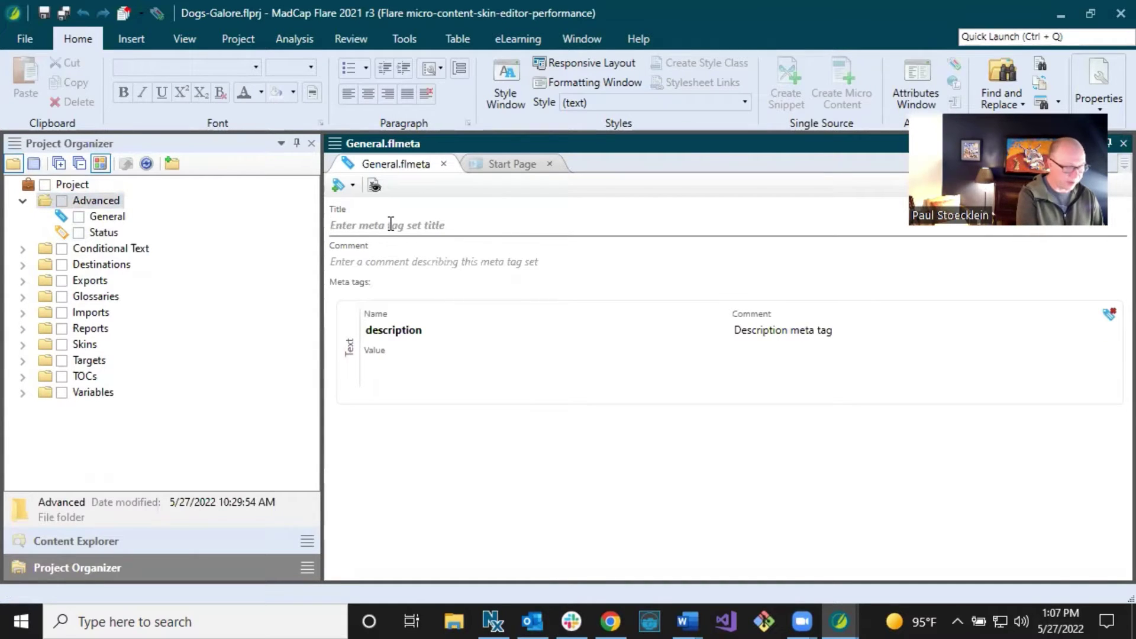
{"action": "type", "text": "Meta Tag"}
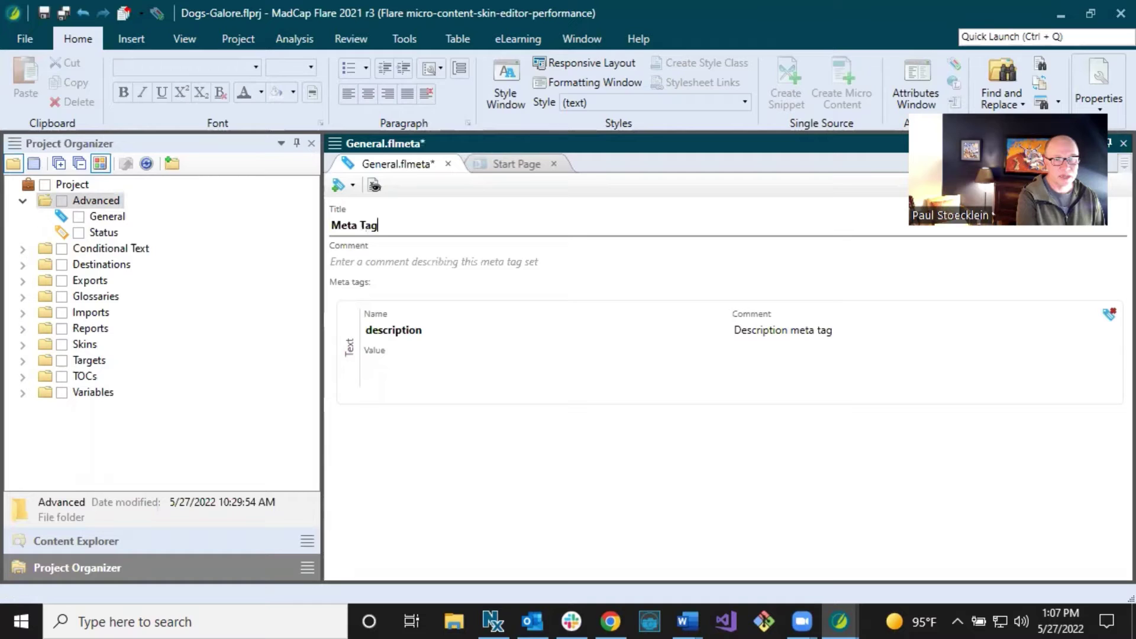
{"action": "type", "text": " Set File"}
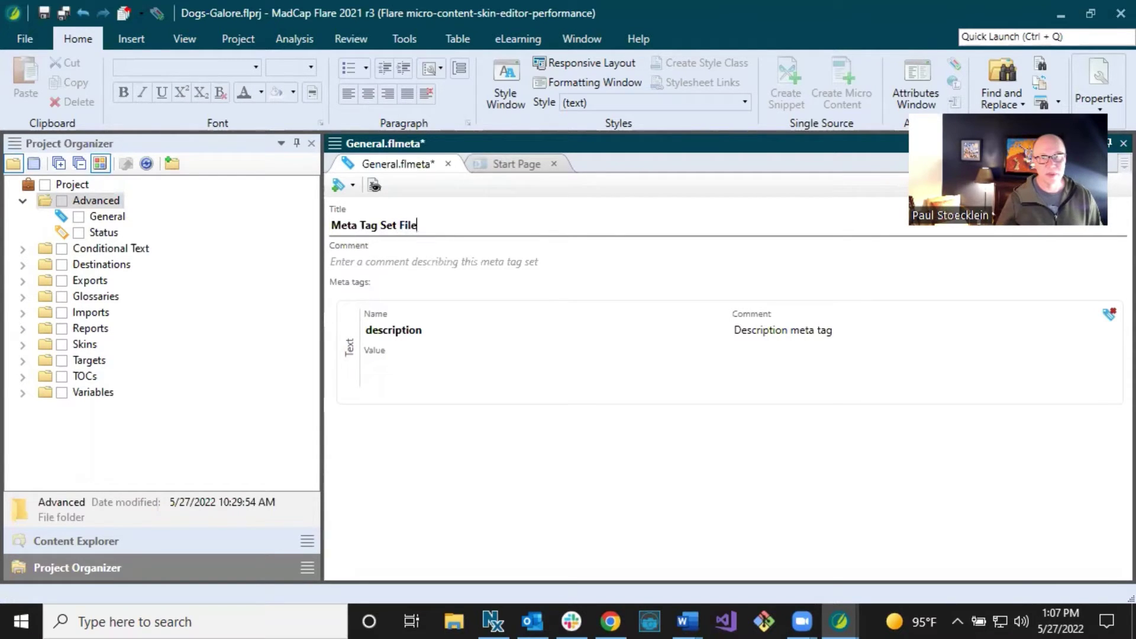
{"action": "left_click", "coordinate": [331, 224]}
{"action": "type", "text": "General"}
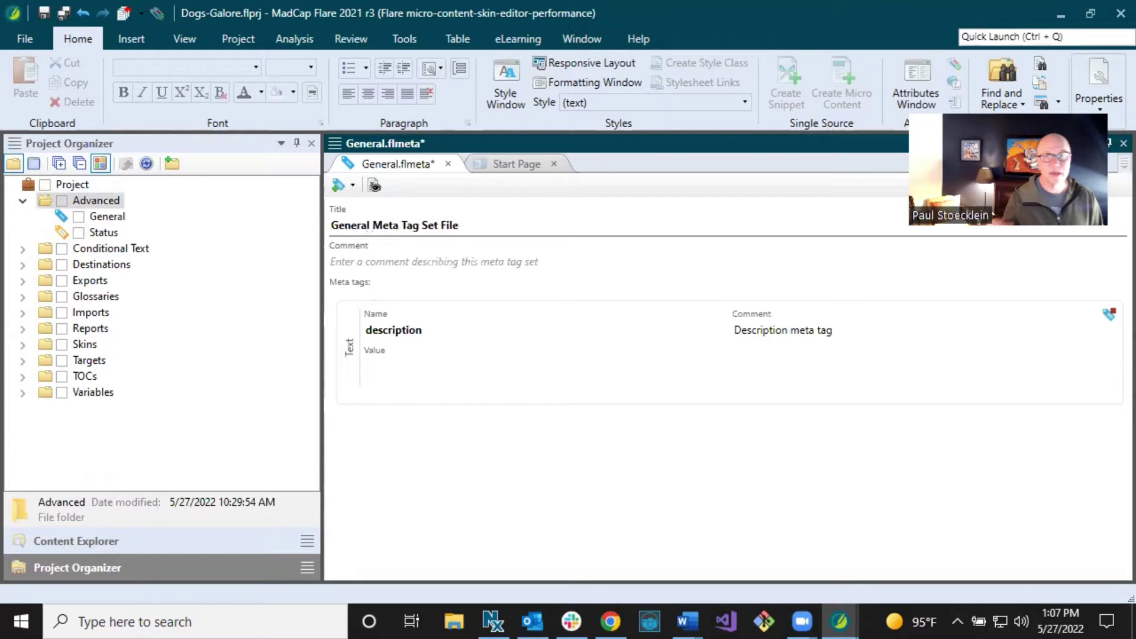
{"action": "double_click", "coordinate": [448, 224]}
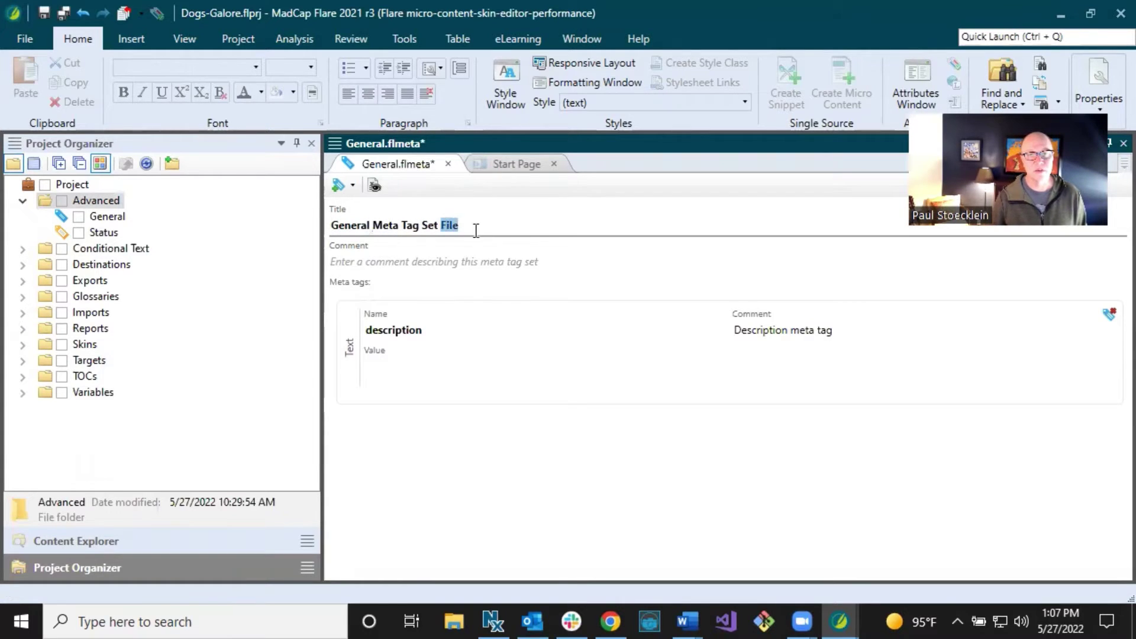
{"action": "key", "text": "BackSpace"}
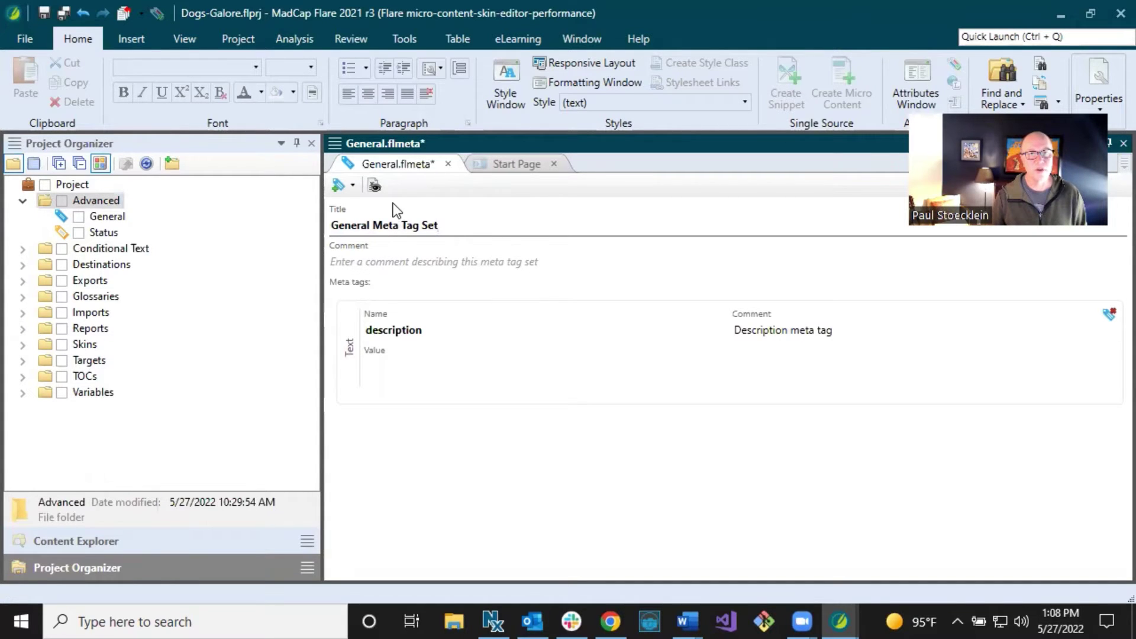
- Select the General set in the project and leave its comment empty
{"action": "left_click", "coordinate": [106, 217]}
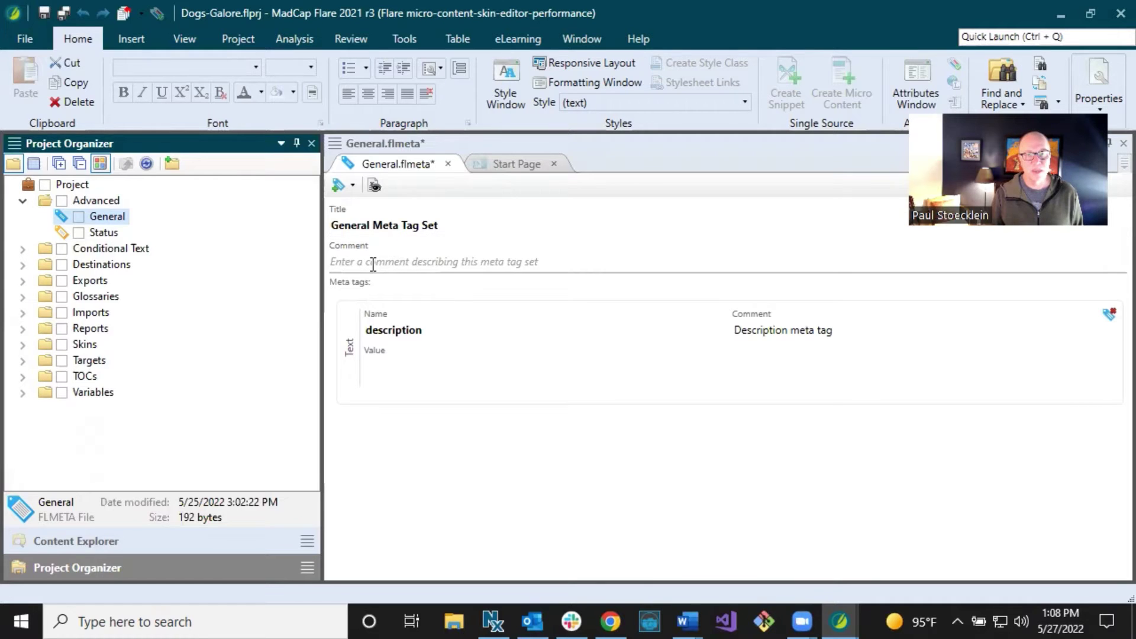
{"action": "left_click", "coordinate": [390, 261]}
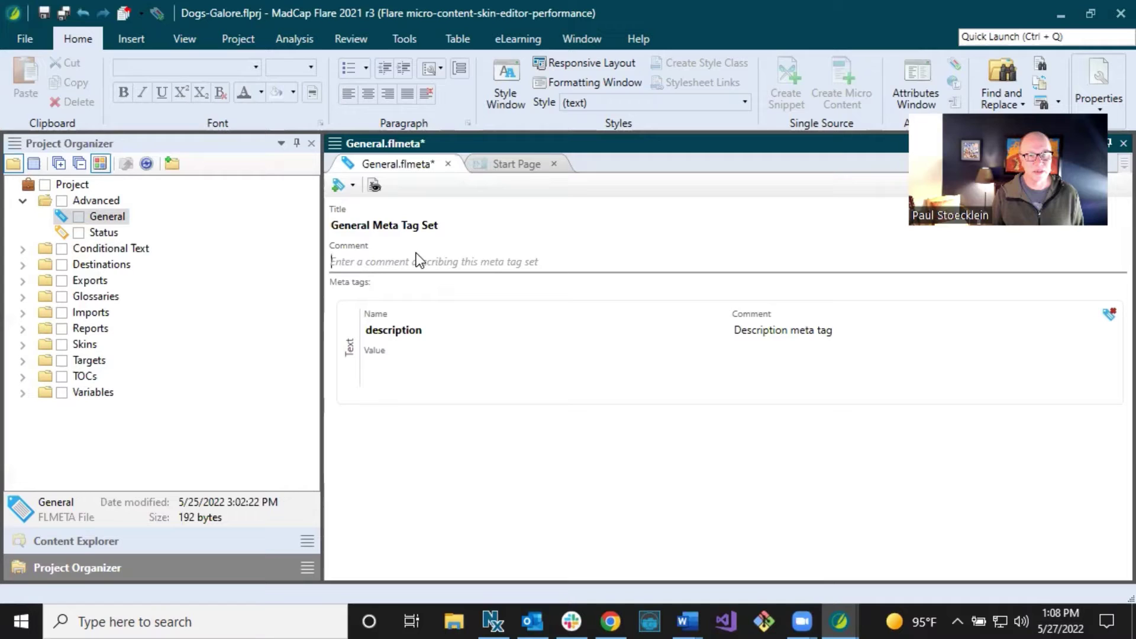
{"action": "left_click", "coordinate": [491, 442]}
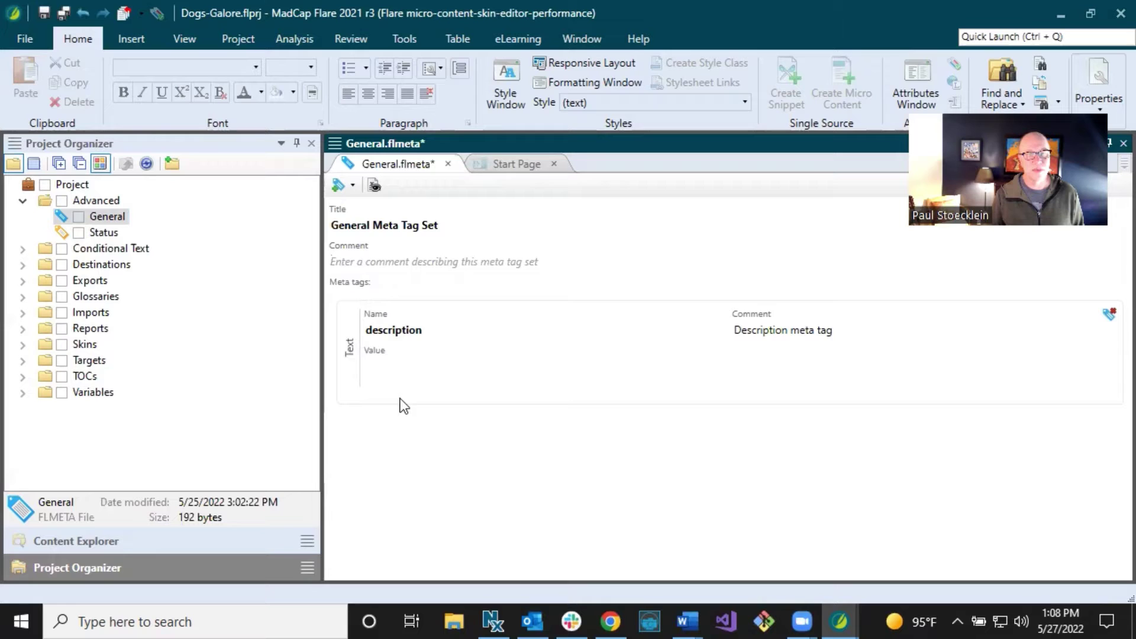
- Save General, then add a Promotions meta tag set to the Advanced folder
{"action": "left_click", "coordinate": [42, 13]}
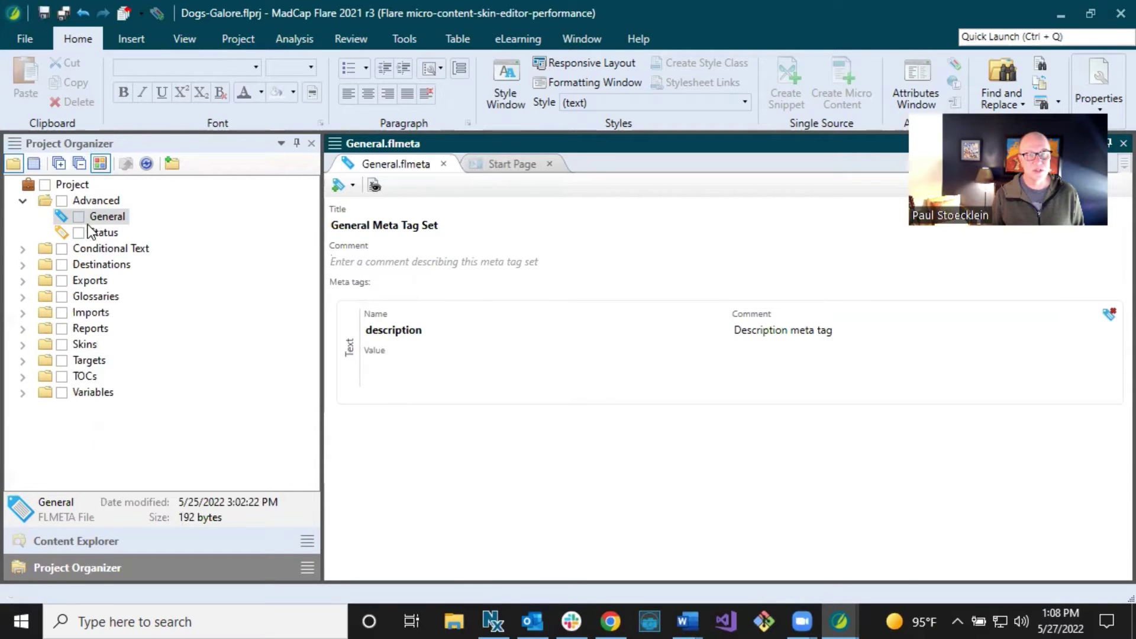
{"action": "right_click", "coordinate": [97, 201]}
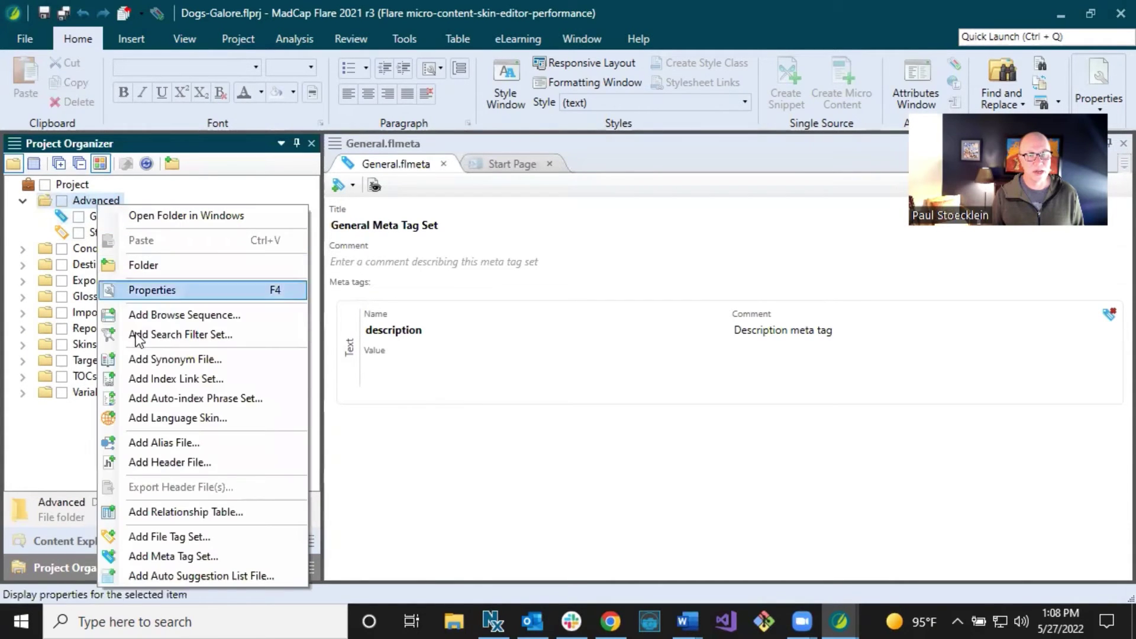
{"action": "left_click", "coordinate": [174, 556]}
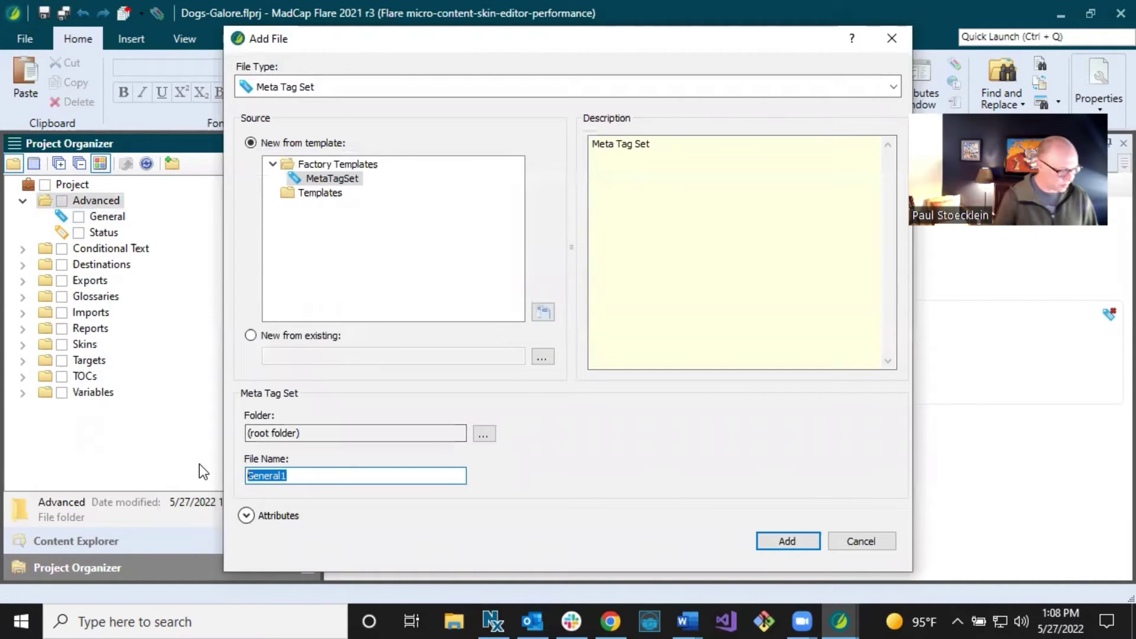
{"action": "type", "text": "Promotions"}
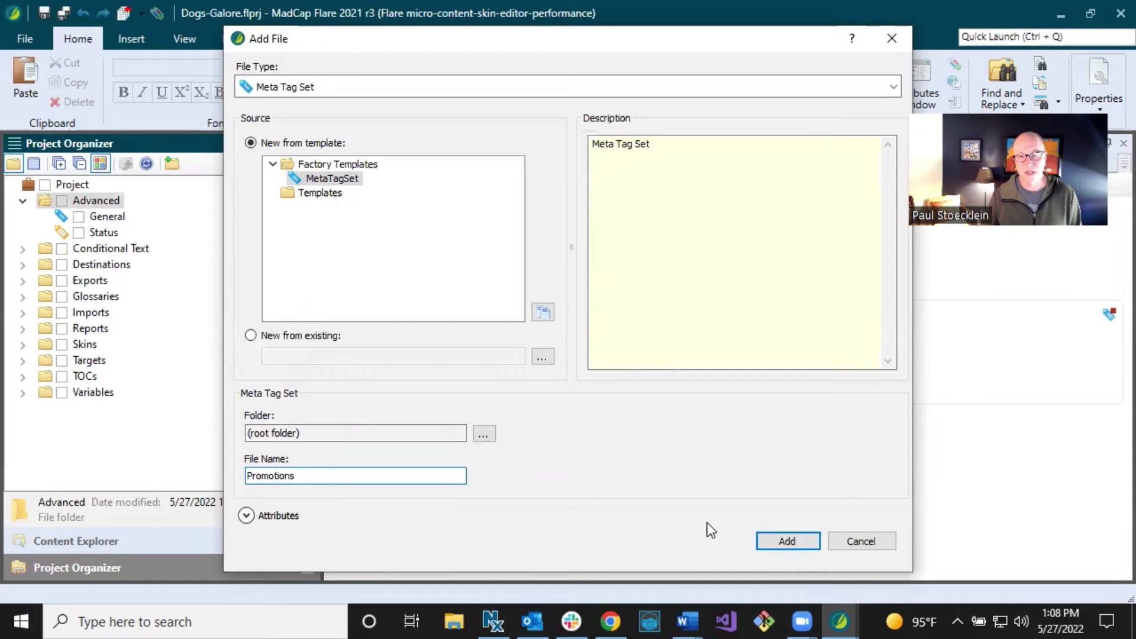
{"action": "left_click", "coordinate": [775, 542]}
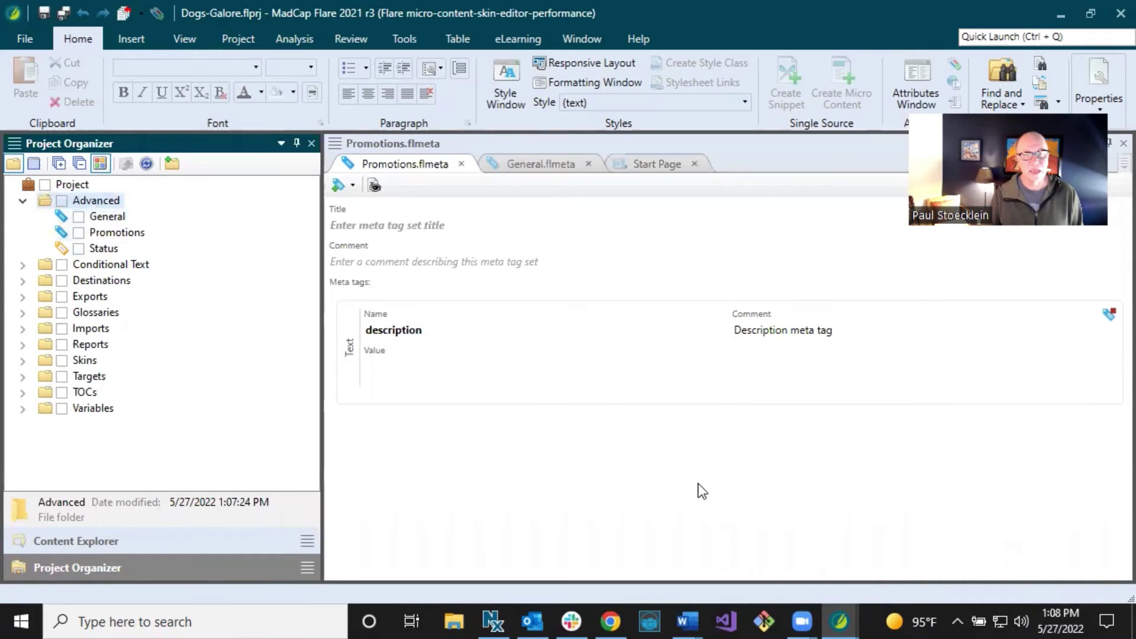
- Title the set 'Promotions Meta Tag Set' and save it
{"action": "left_click", "coordinate": [366, 228]}
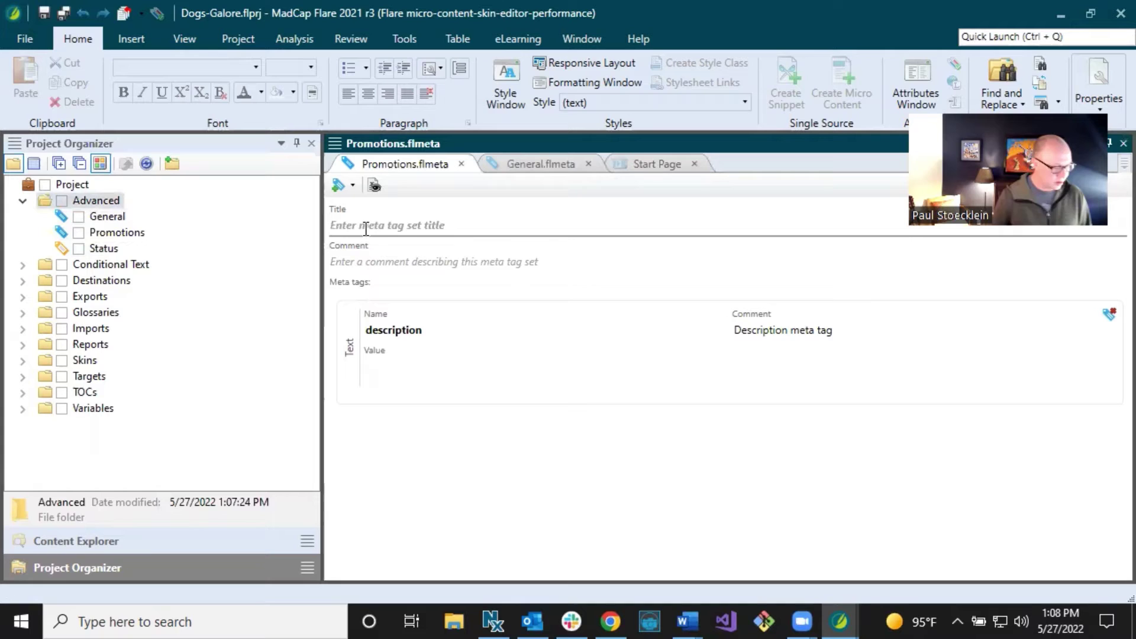
{"action": "type", "text": "Promotion"}
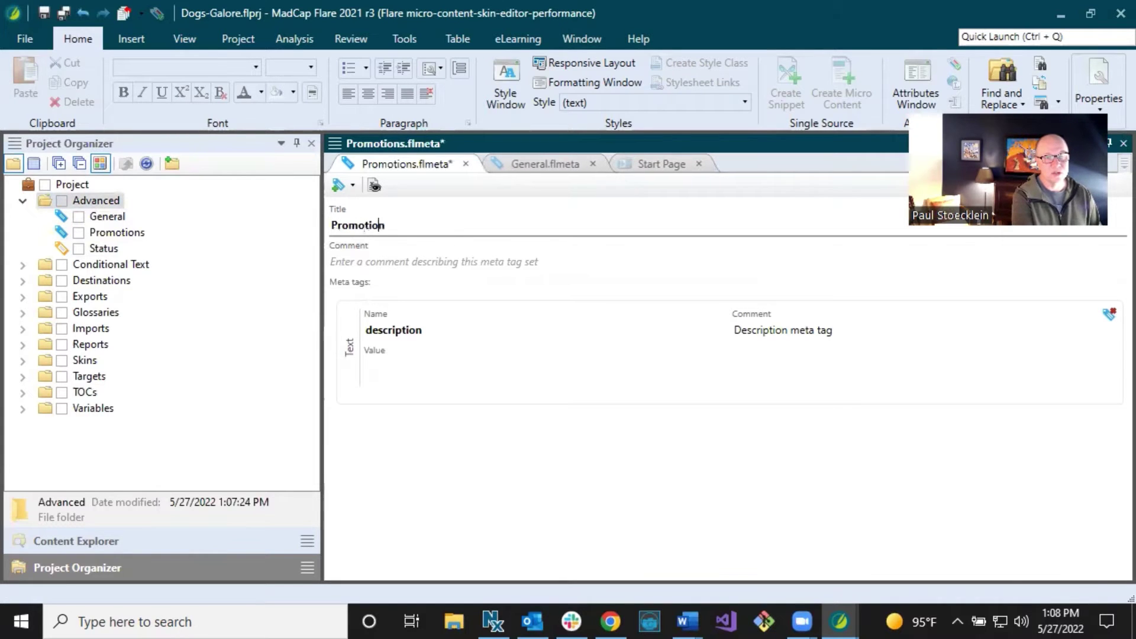
{"action": "type", "text": "s Met"}
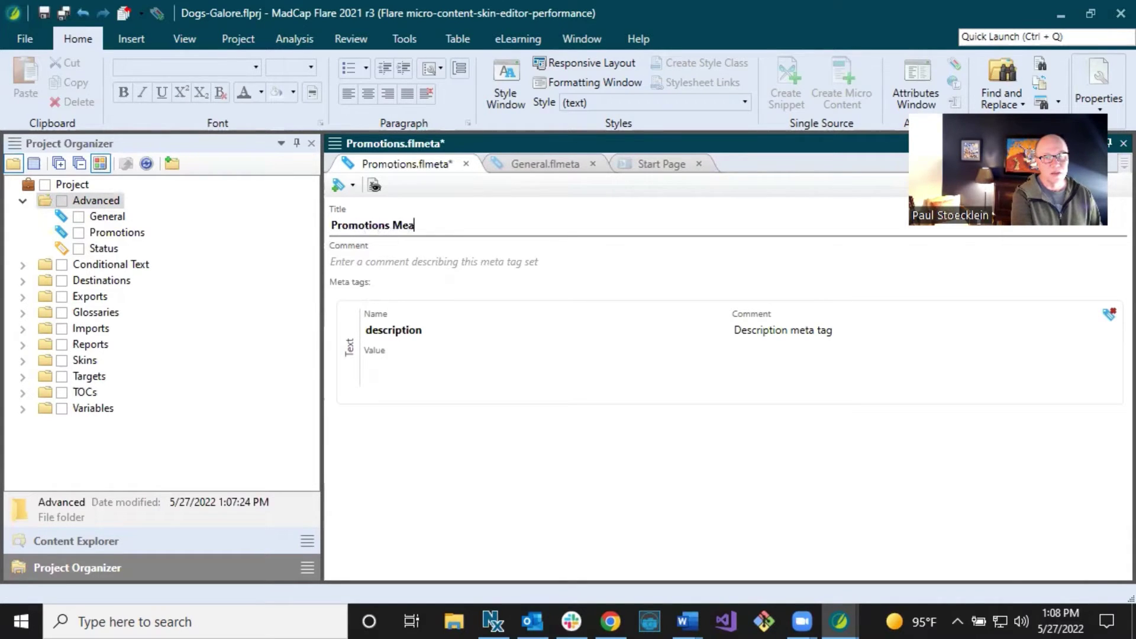
{"action": "type", "text": "a N"}
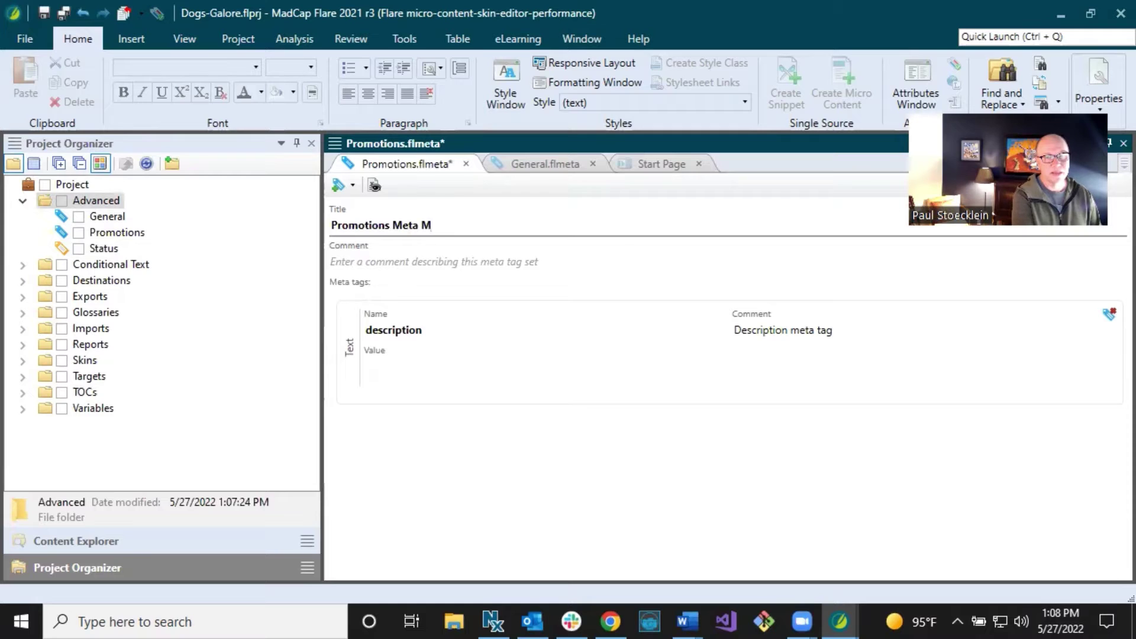
{"action": "key", "text": "BackSpace"}
{"action": "type", "text": "Tag"}
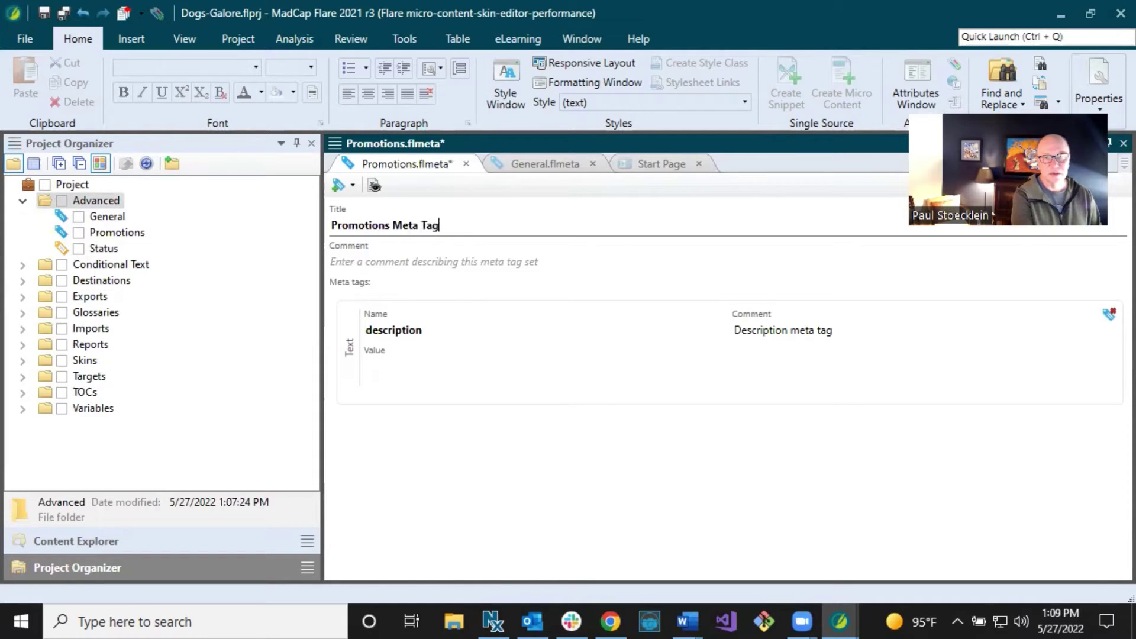
{"action": "type", "text": " SEt"}
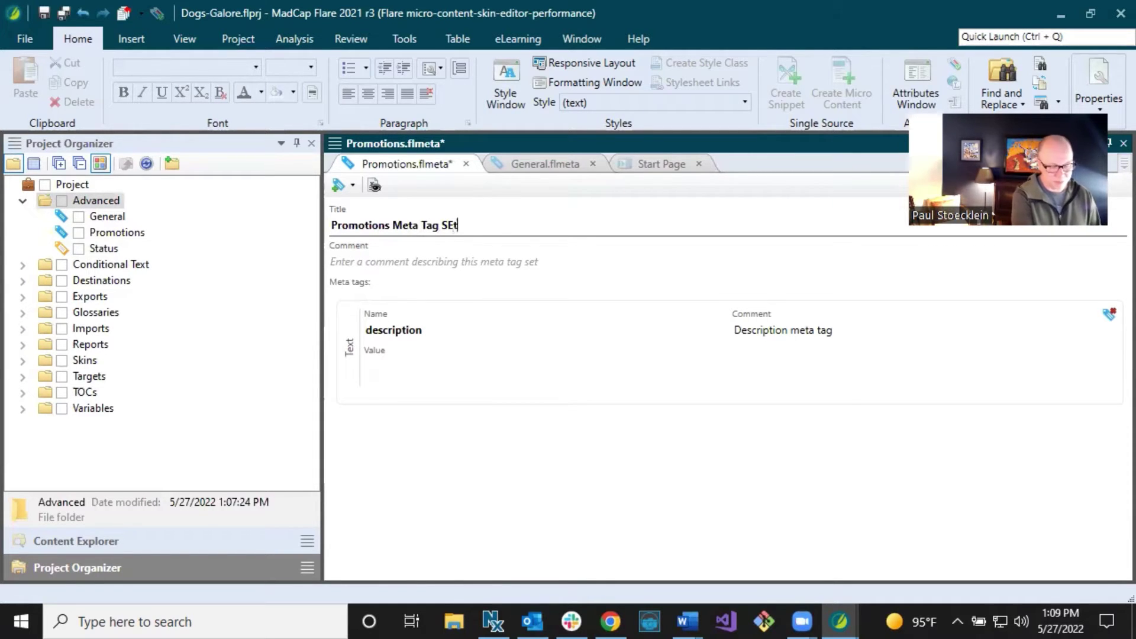
{"action": "key", "text": "BackSpace"}
{"action": "type", "text": "et"}
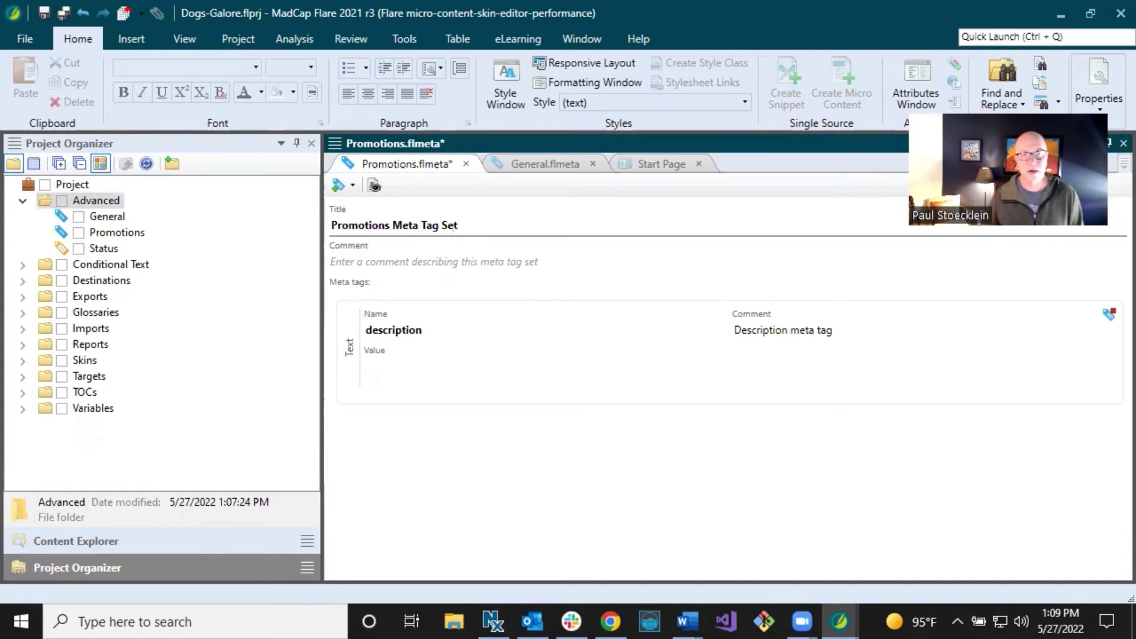
{"action": "left_click", "coordinate": [421, 414]}
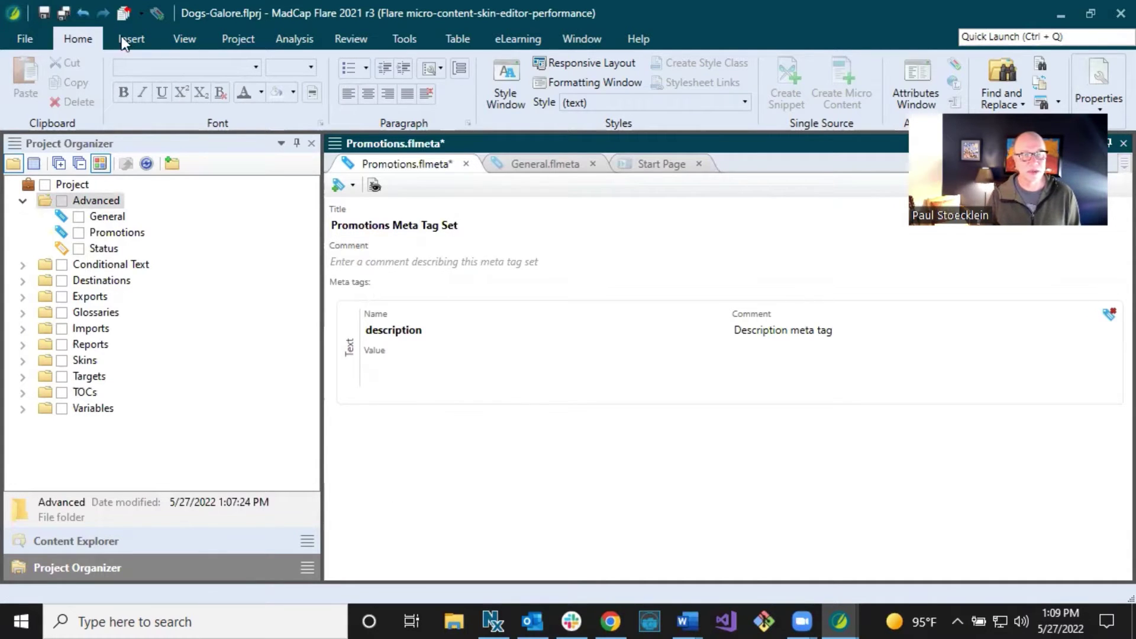
{"action": "left_click", "coordinate": [44, 12]}
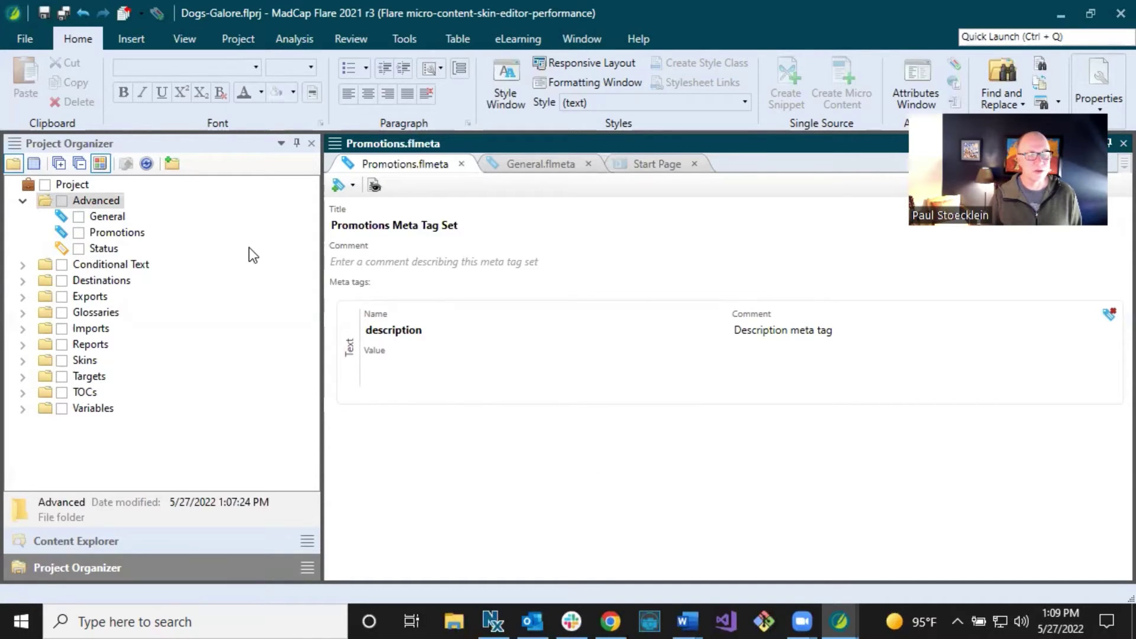
- Add a Resources meta tag set to the Advanced folder and save all files
{"action": "right_click", "coordinate": [109, 200]}
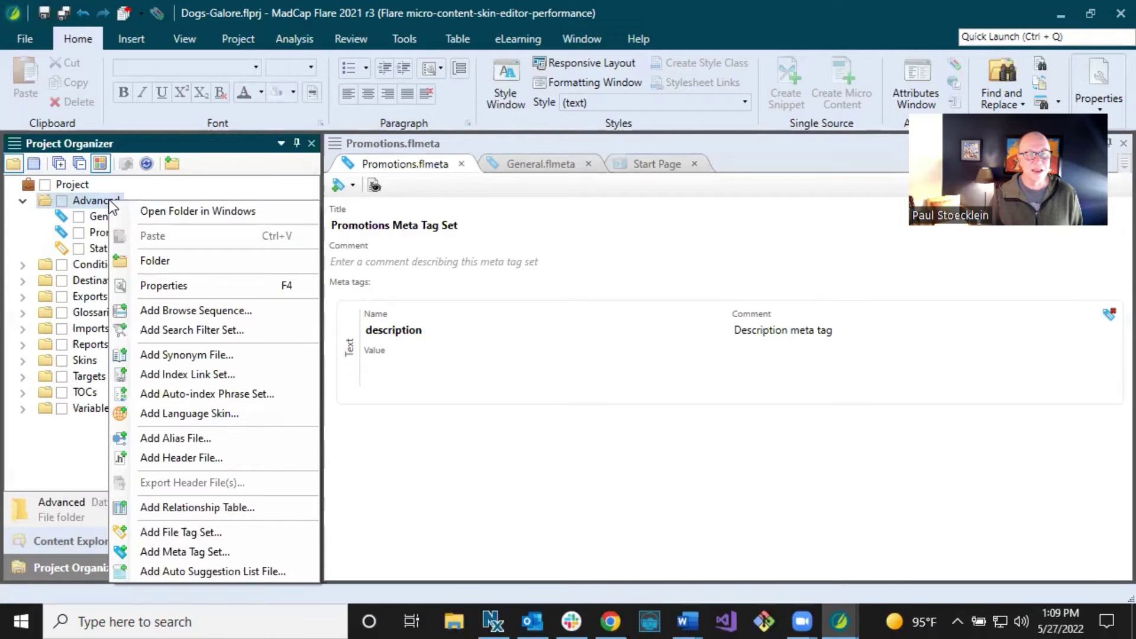
{"action": "left_click", "coordinate": [194, 550]}
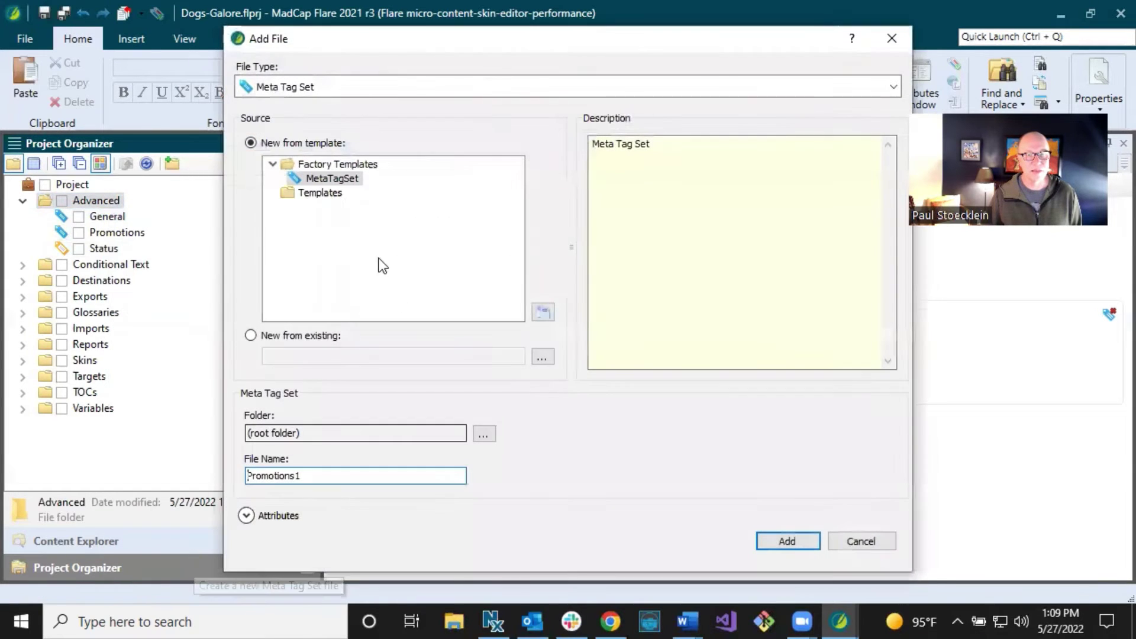
{"action": "double_click", "coordinate": [302, 476]}
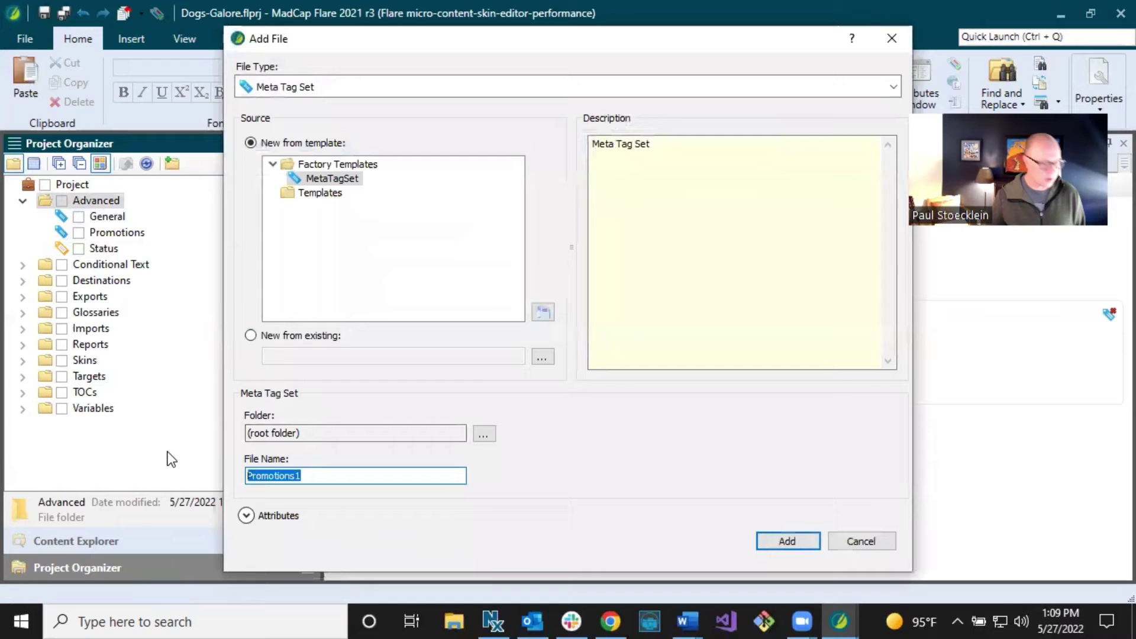
{"action": "type", "text": "Resources"}
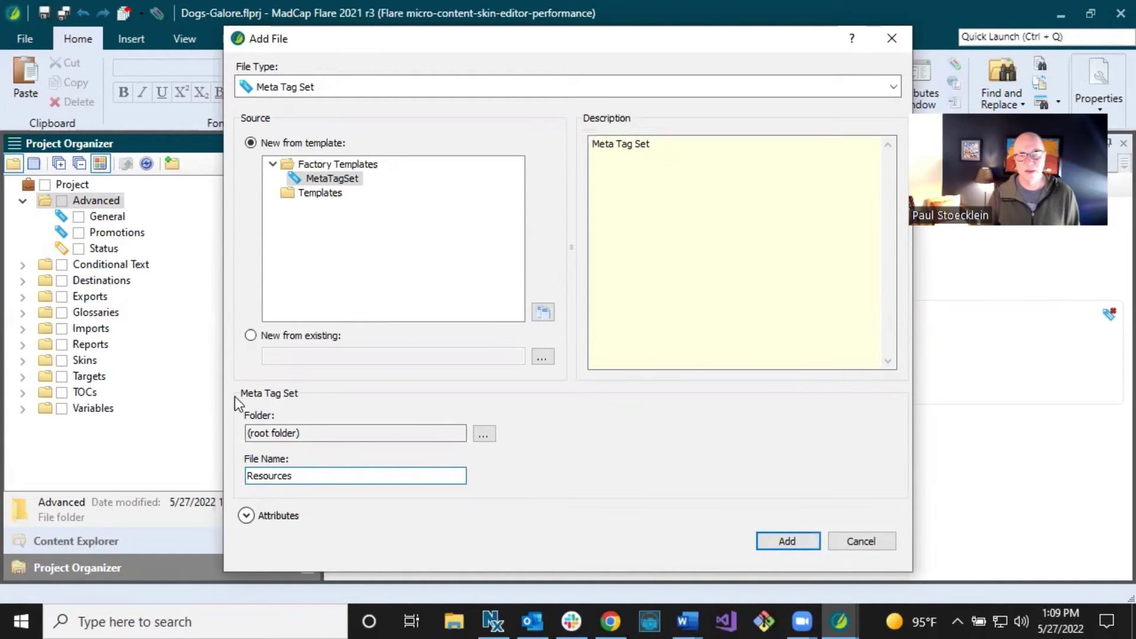
{"action": "left_click", "coordinate": [785, 540]}
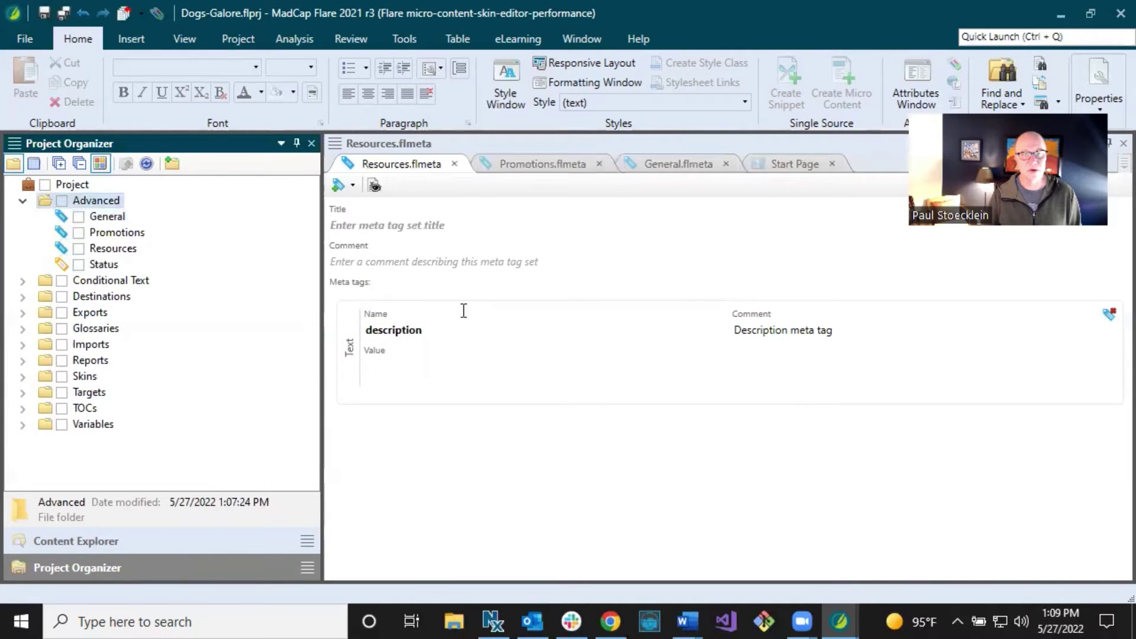
{"action": "left_click", "coordinate": [63, 16]}
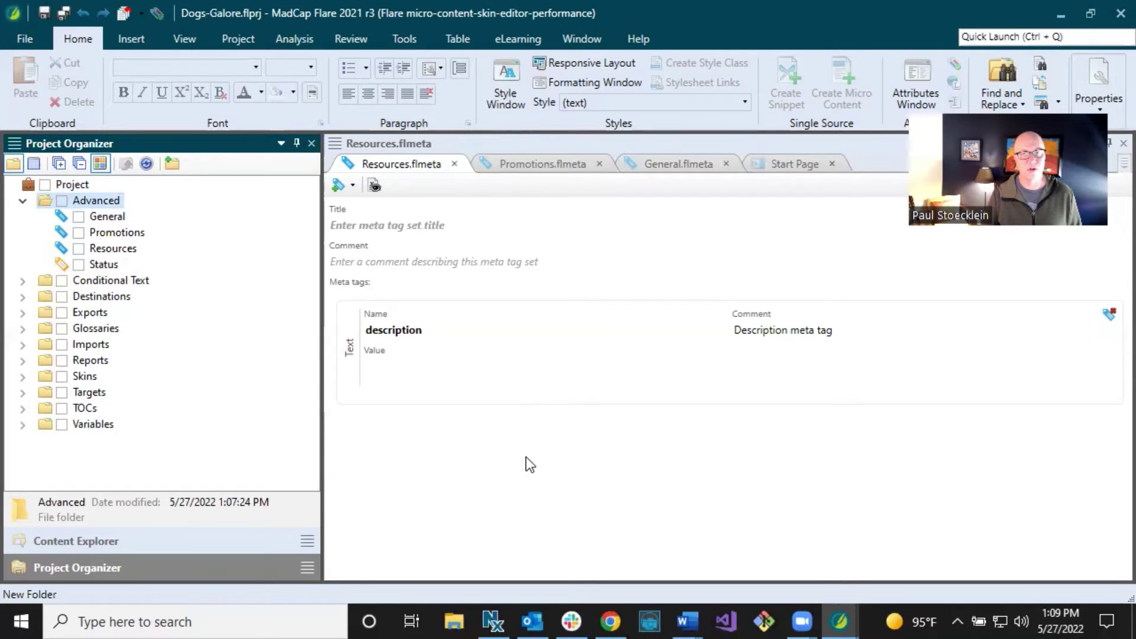
- Switch to the General.flmeta tab in the editor
{"action": "left_click", "coordinate": [662, 164]}
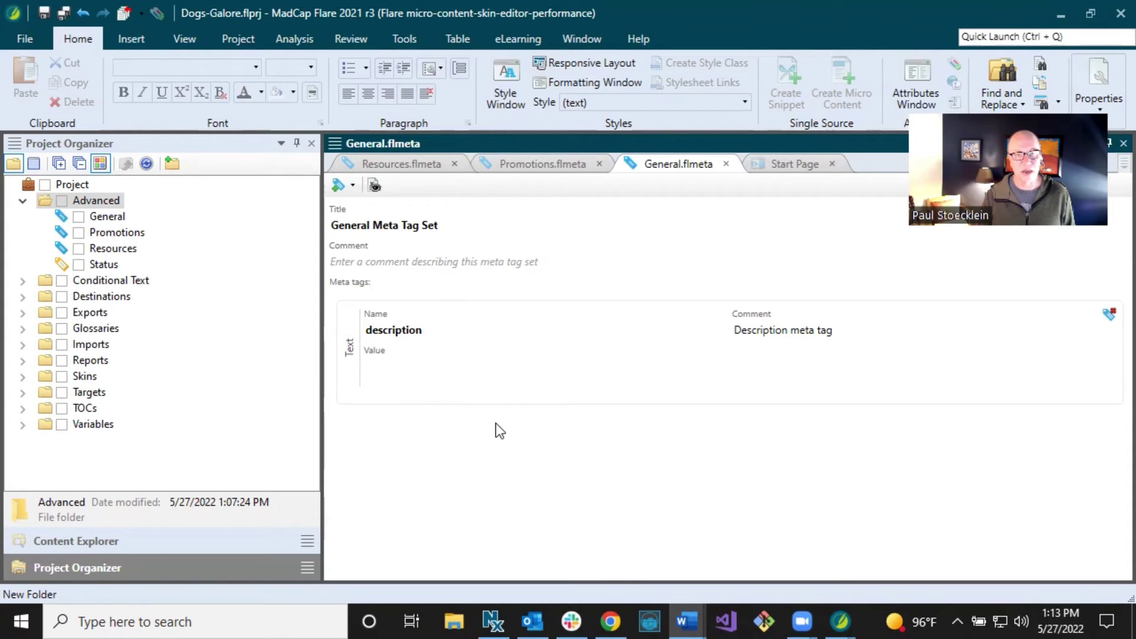
- Focus the description tag's value, then show the Add Meta Tag types: Text, List, File Tags
{"action": "left_click", "coordinate": [408, 371]}
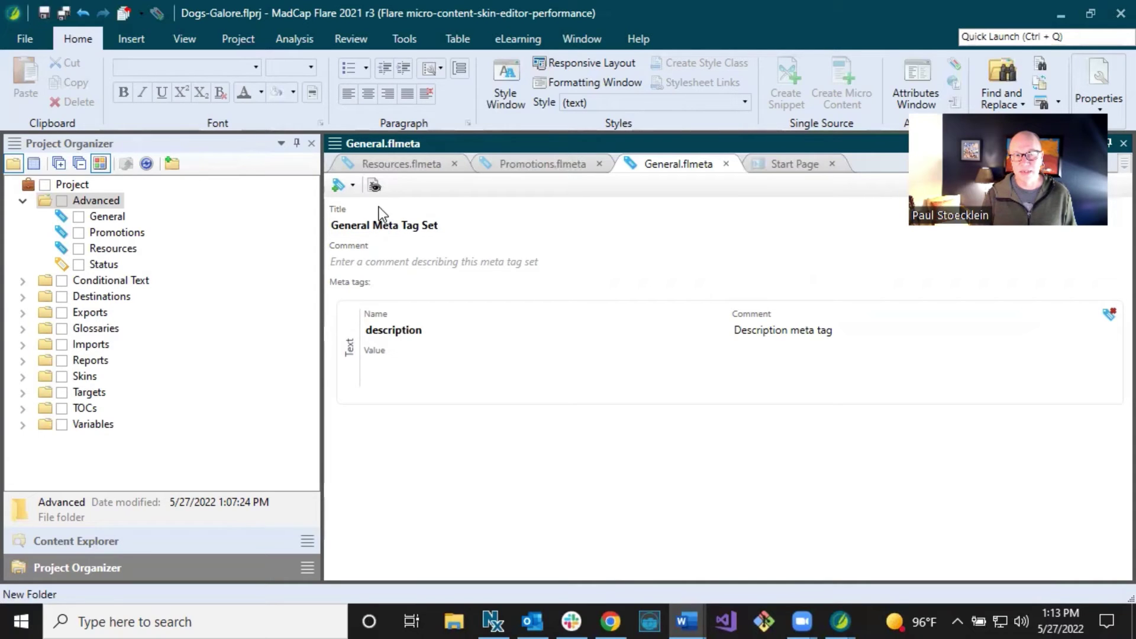
{"action": "left_click", "coordinate": [353, 186]}
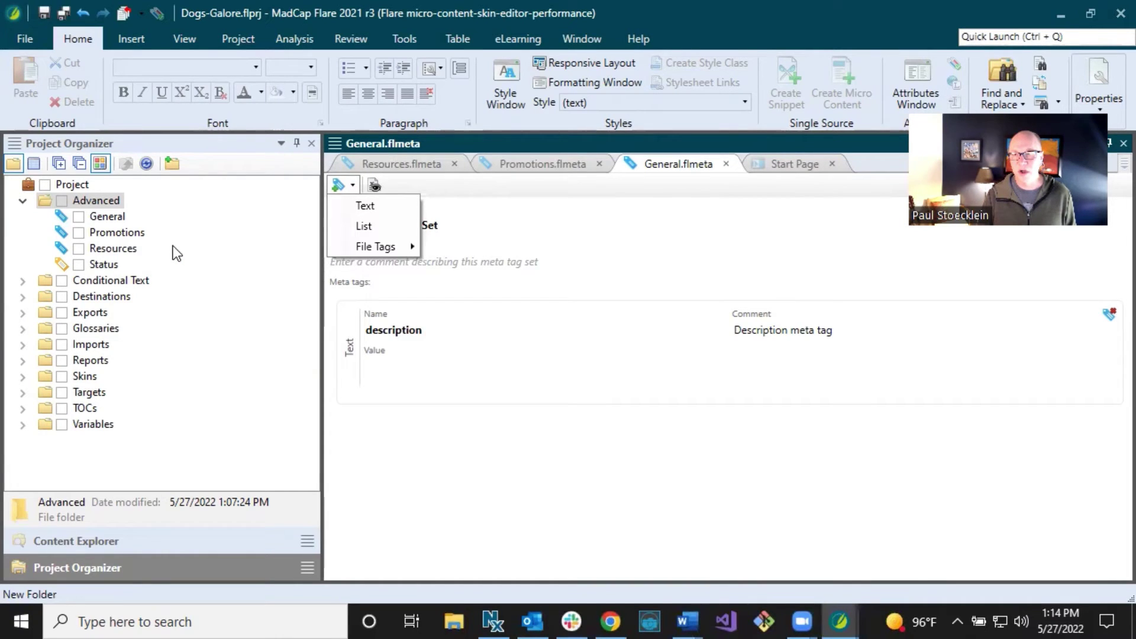
- Add a list meta tag named Authors with three author names and save
{"action": "left_click", "coordinate": [362, 227]}
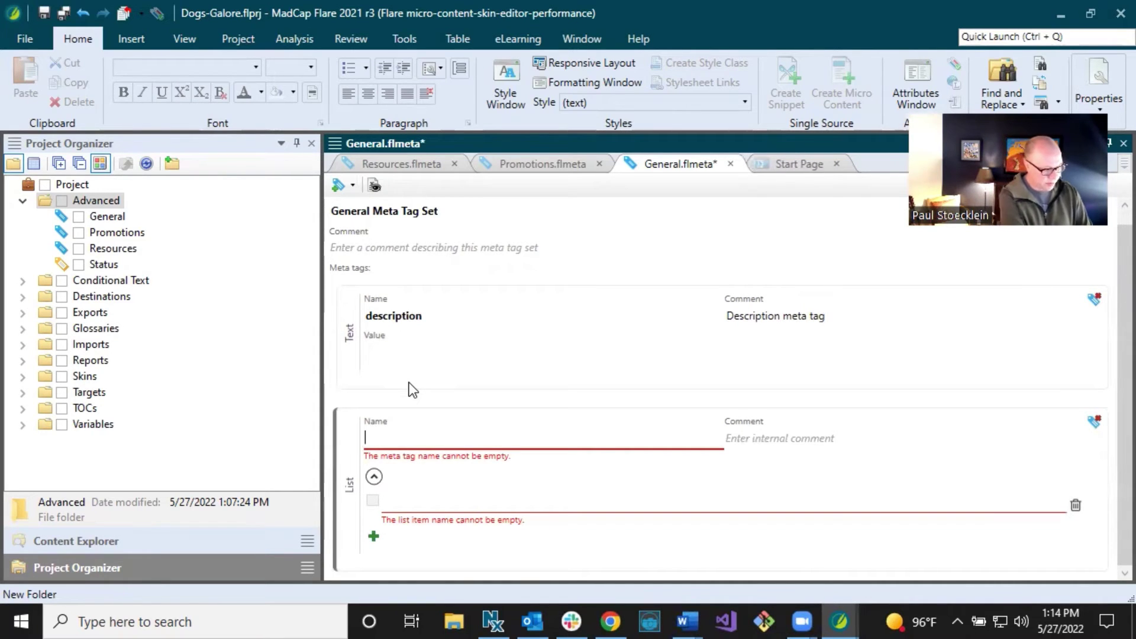
{"action": "type", "text": "Authors"}
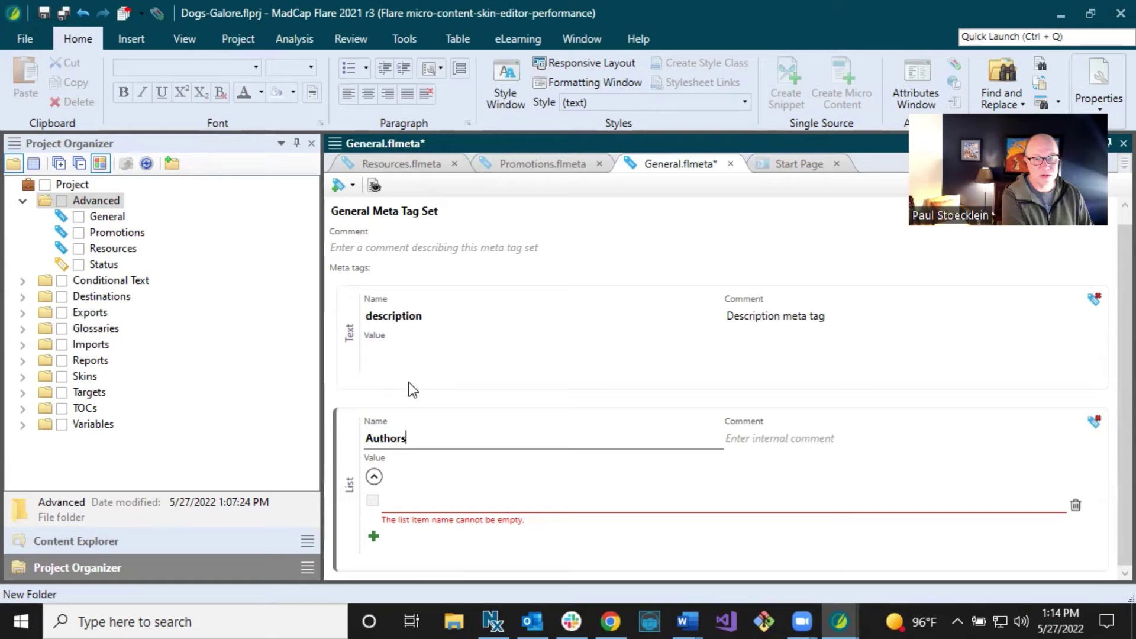
{"action": "left_click", "coordinate": [438, 501]}
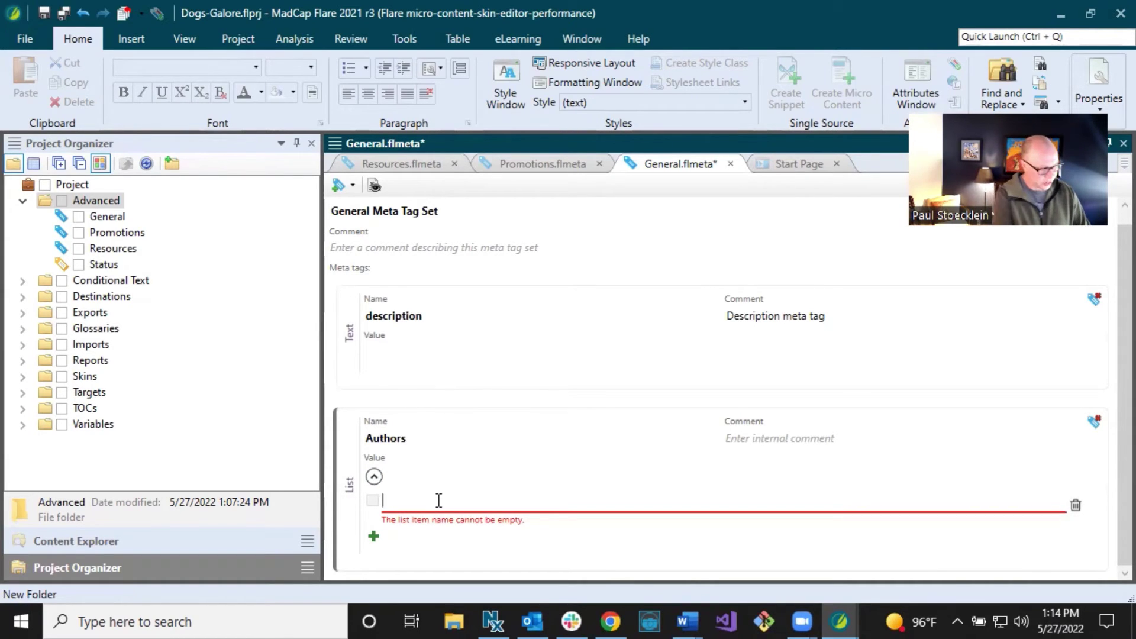
{"action": "type", "text": "Emily"}
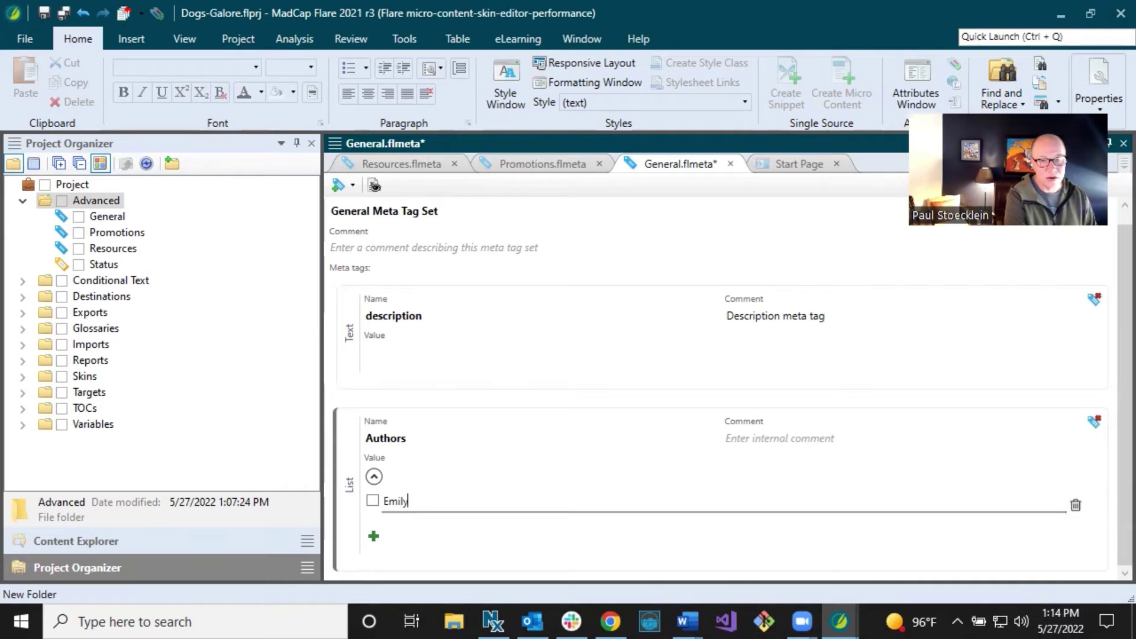
{"action": "left_click", "coordinate": [374, 536]}
{"action": "type", "text": "Jeff"}
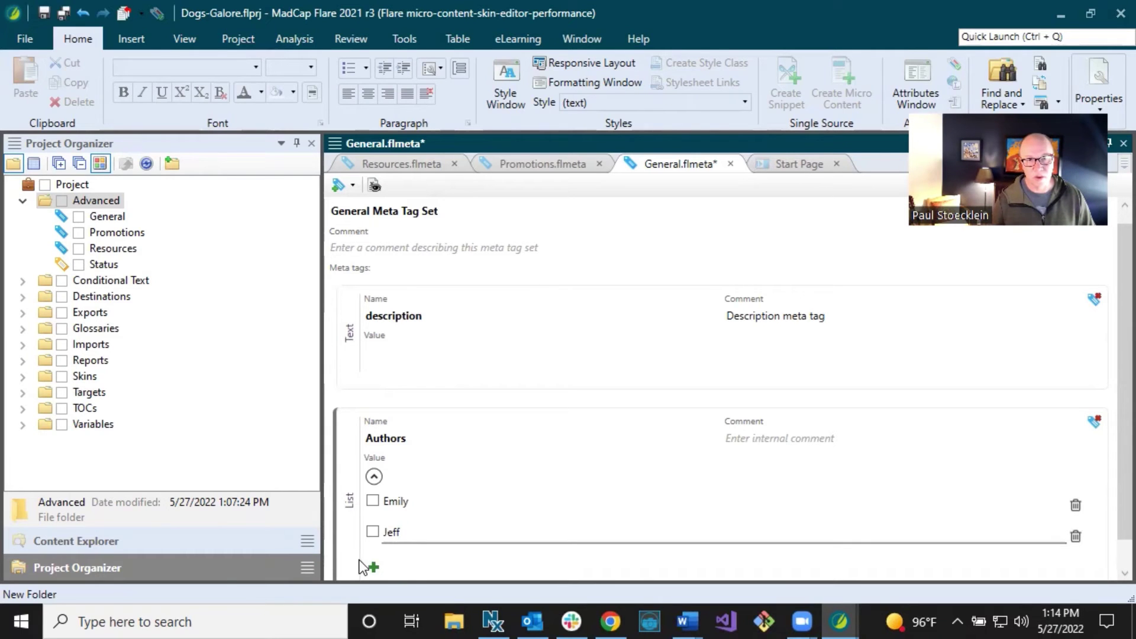
{"action": "left_click", "coordinate": [373, 567]}
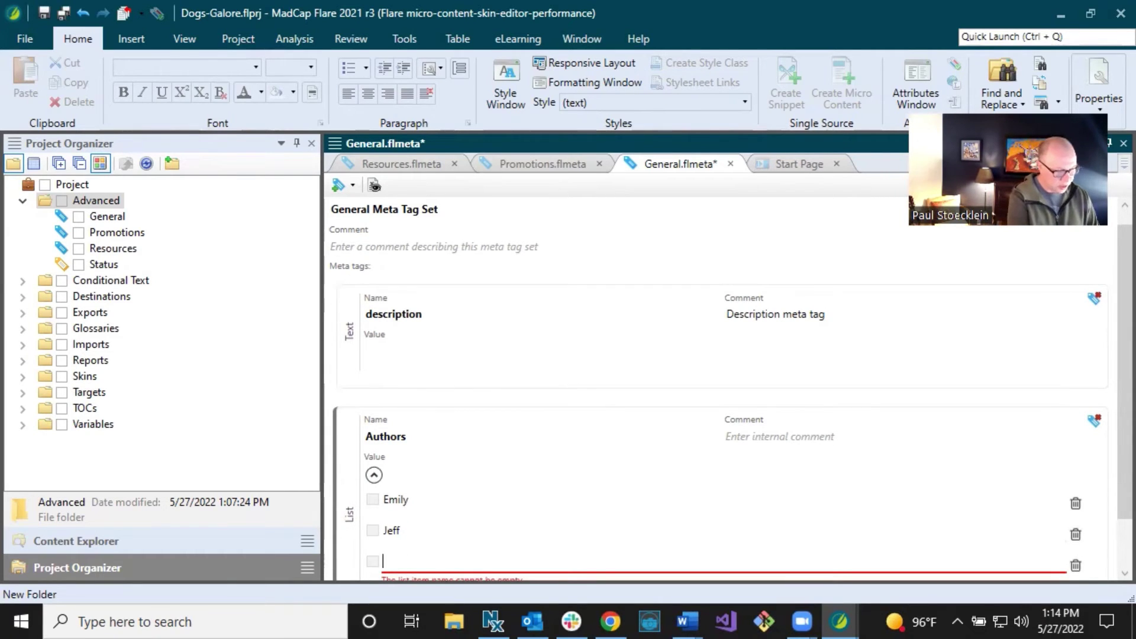
{"action": "type", "text": "Maya"}
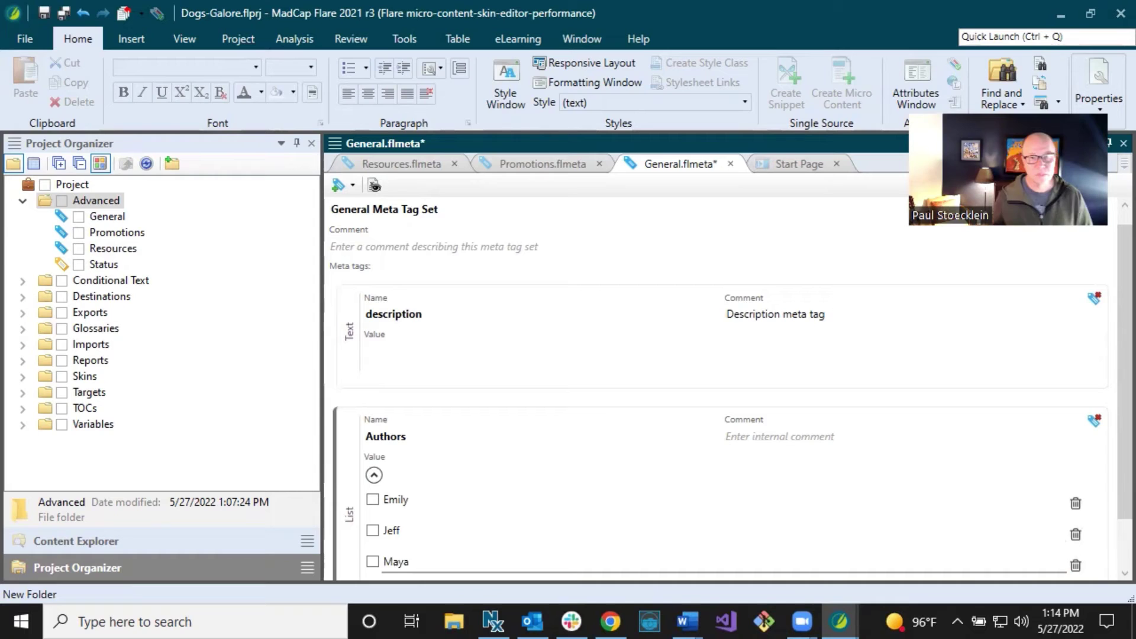
{"action": "scroll", "coordinate": [490, 529], "scroll_direction": "down", "scroll_amount": 1}
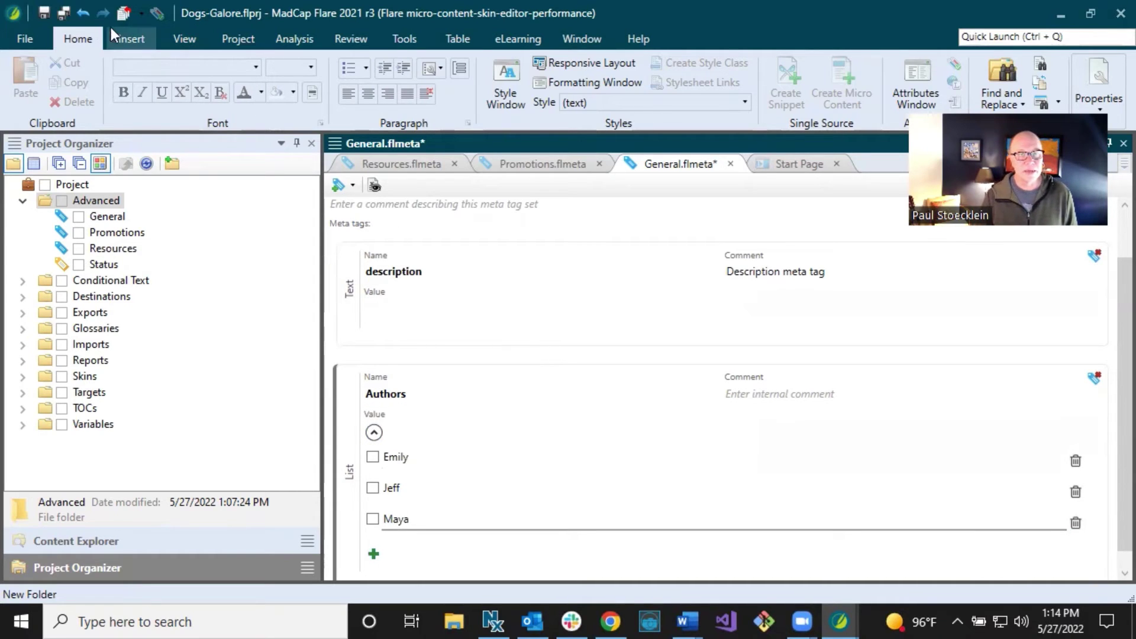
{"action": "left_click", "coordinate": [44, 13]}
- Try selecting authors as the Authors tag value, clear them, and save
{"action": "scroll", "coordinate": [478, 389], "scroll_direction": "up", "scroll_amount": 2}
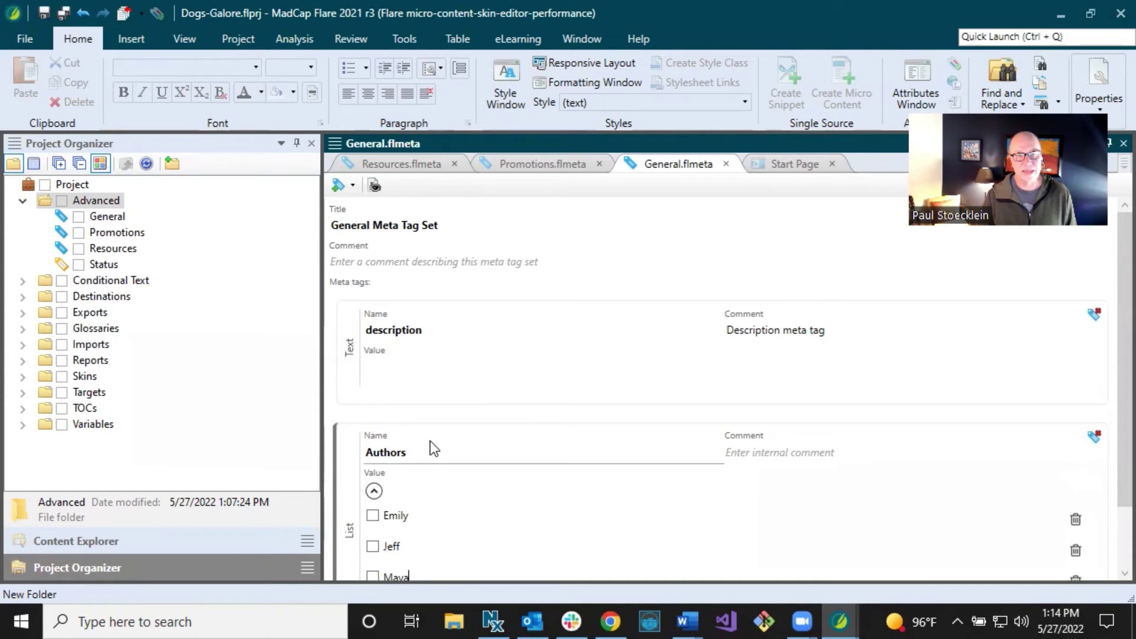
{"action": "scroll", "coordinate": [431, 448], "scroll_direction": "down", "scroll_amount": 1}
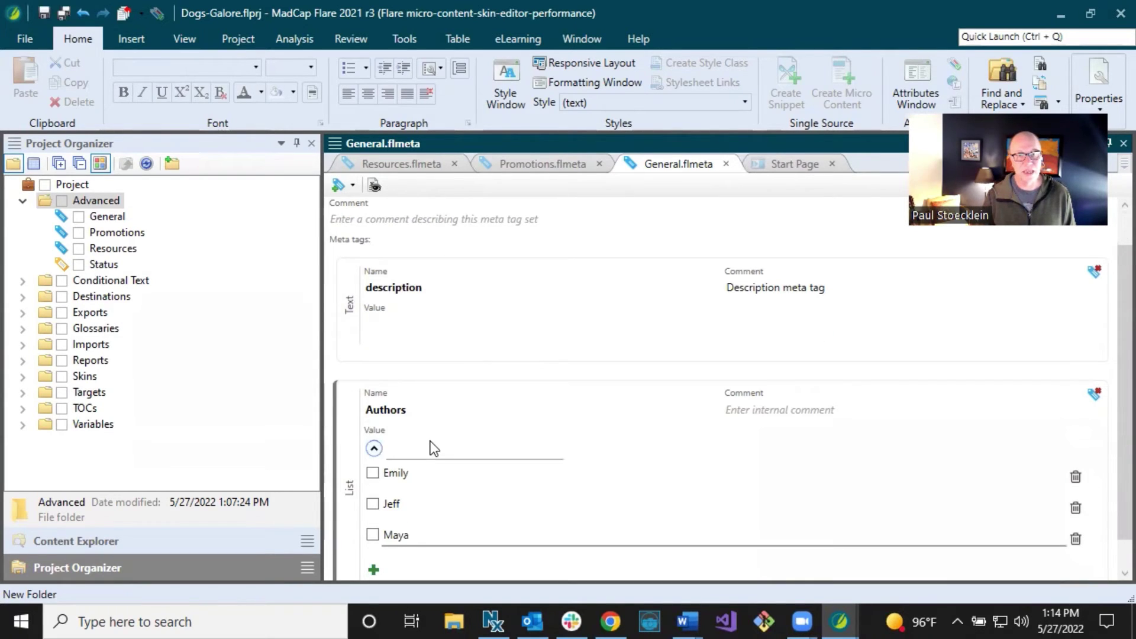
{"action": "left_click", "coordinate": [372, 472]}
{"action": "left_click", "coordinate": [372, 473]}
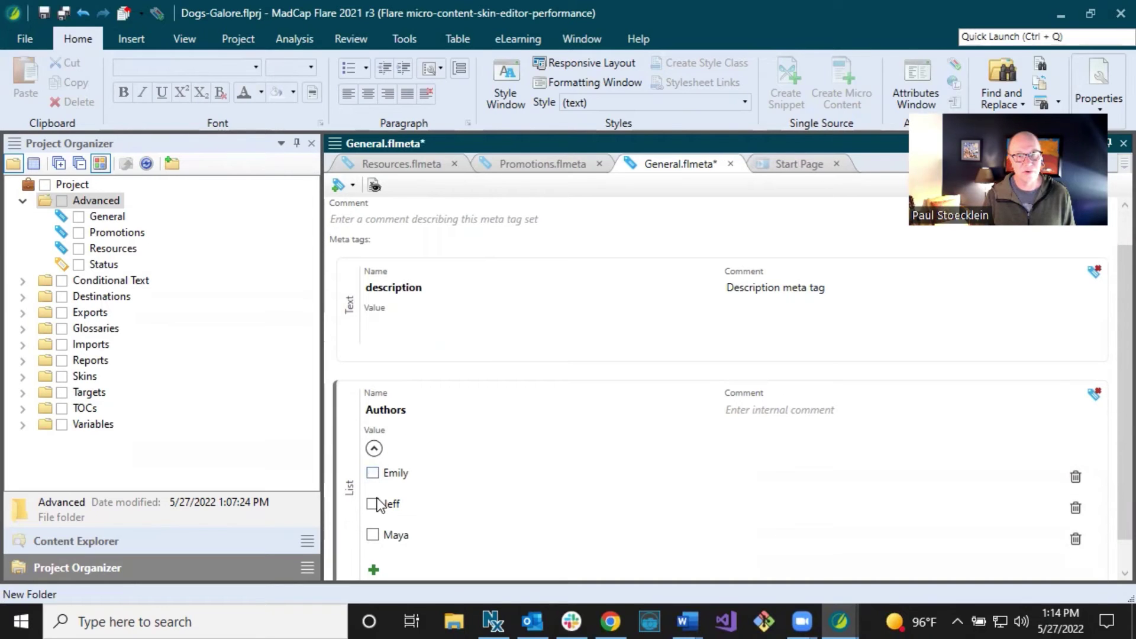
{"action": "left_click", "coordinate": [372, 504]}
{"action": "left_click", "coordinate": [372, 472]}
{"action": "left_click", "coordinate": [372, 503]}
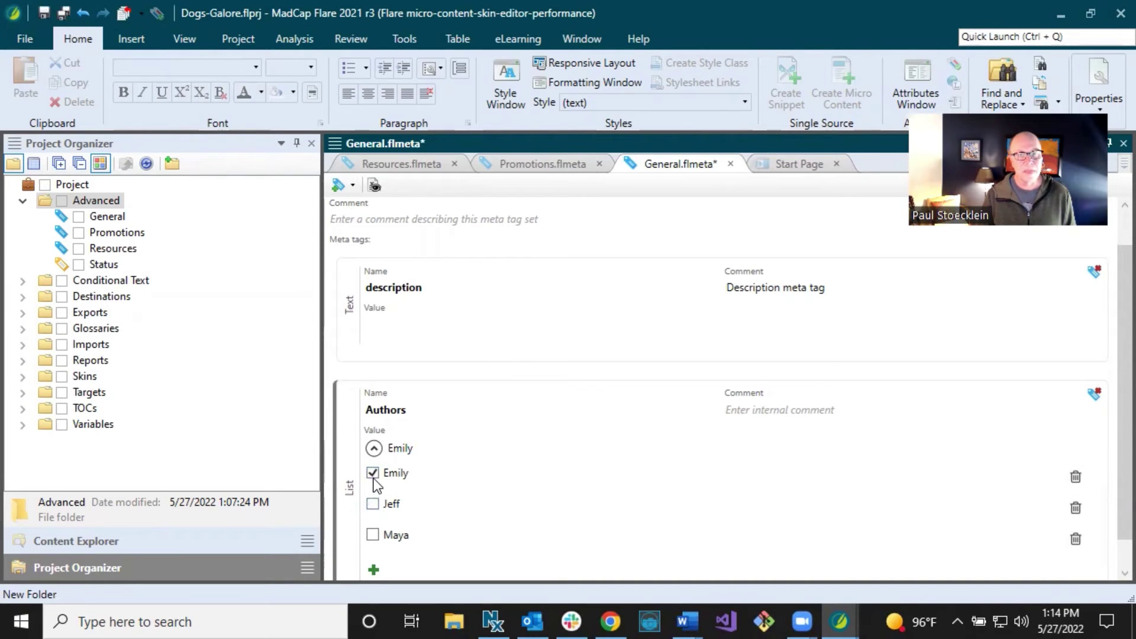
{"action": "left_click", "coordinate": [372, 473]}
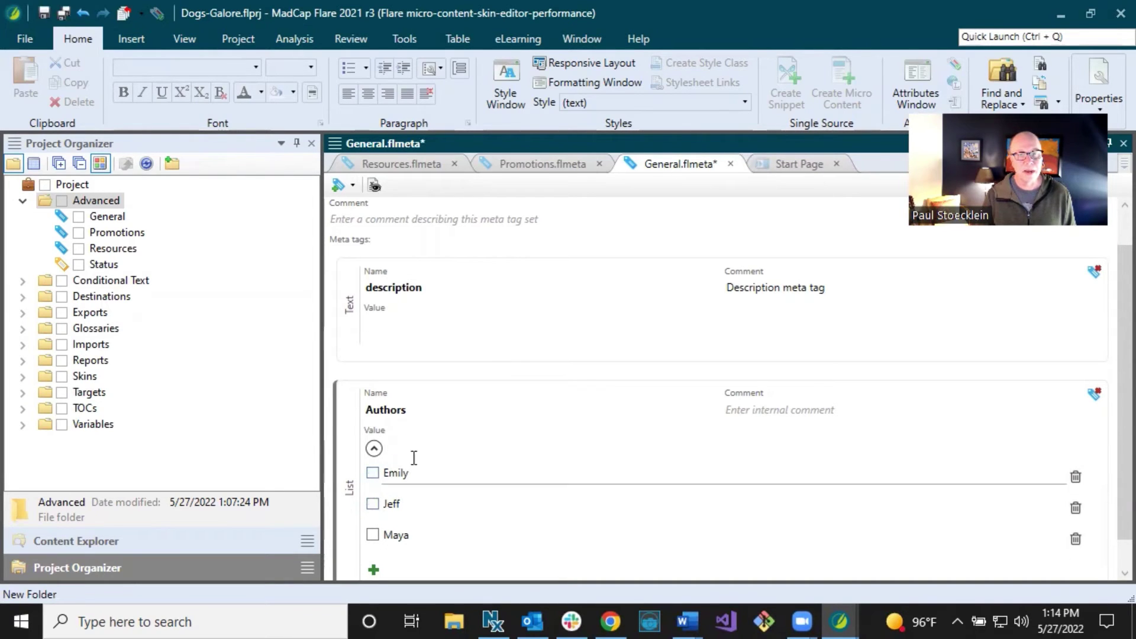
{"action": "left_click", "coordinate": [45, 13]}
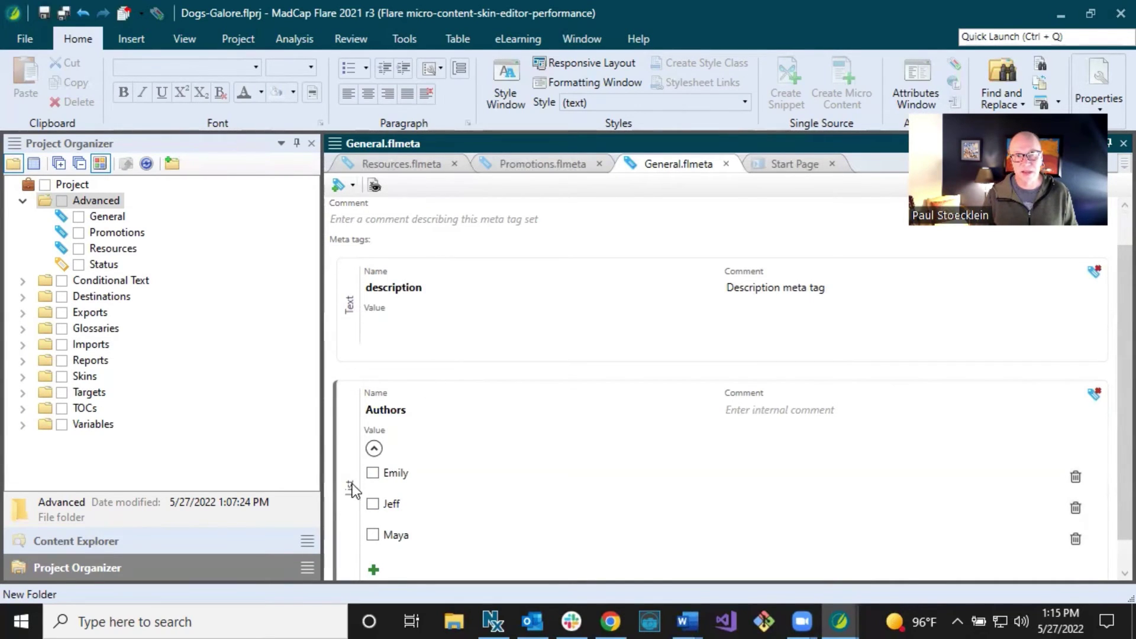
- Collapse the value list under the Authors tag
{"action": "left_click", "coordinate": [375, 449]}
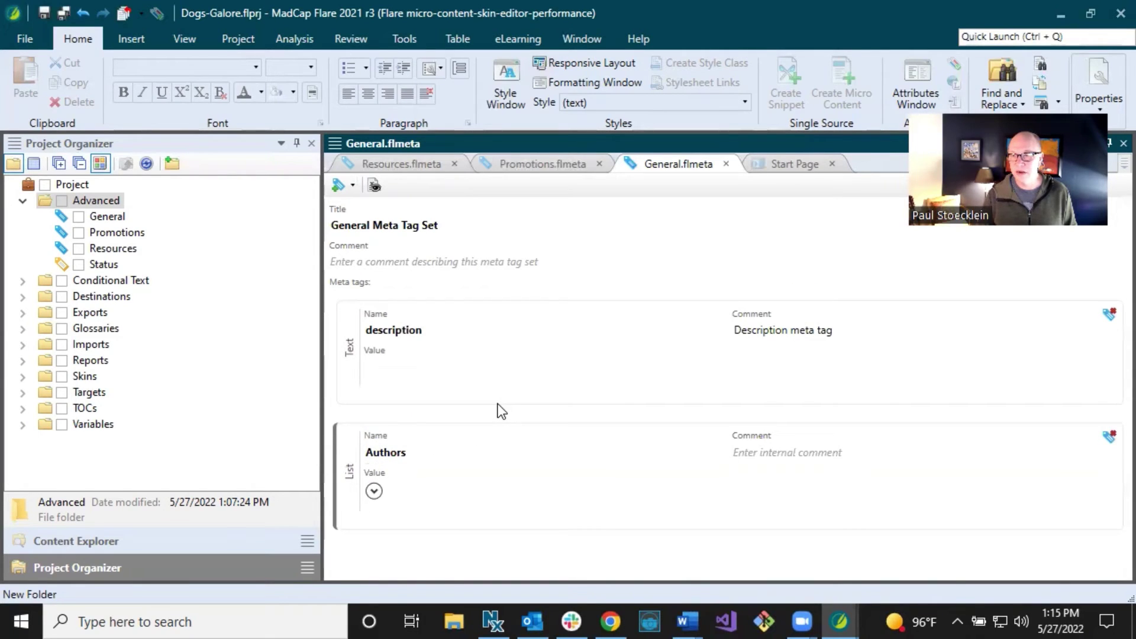
- Add an empty text meta tag named copyright and save the General set
{"action": "left_click", "coordinate": [355, 188]}
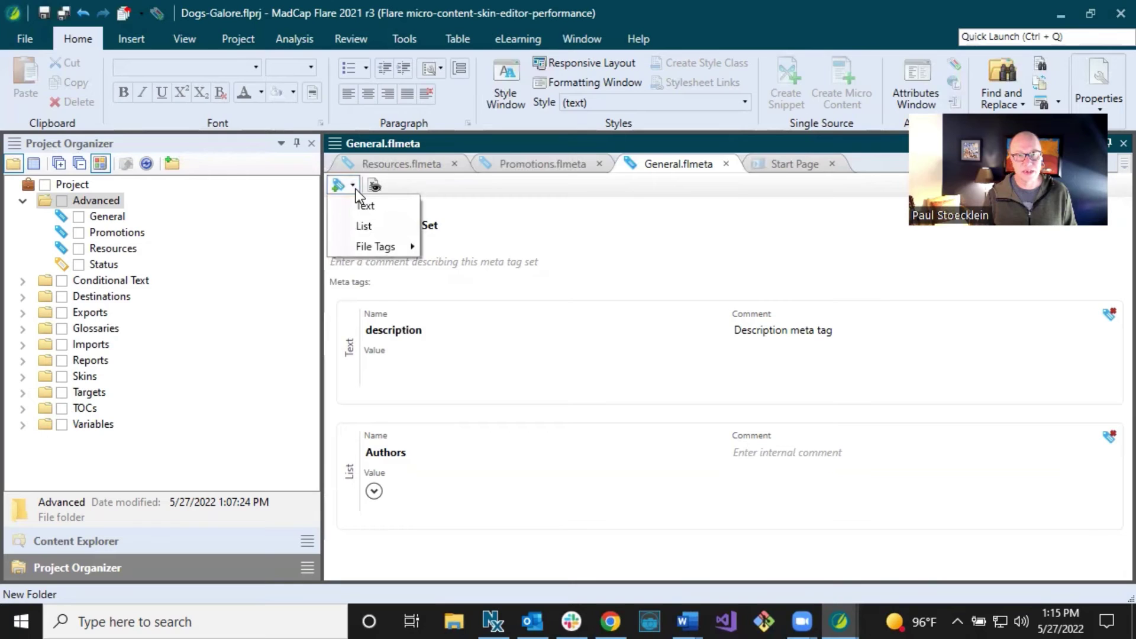
{"action": "left_click", "coordinate": [360, 206]}
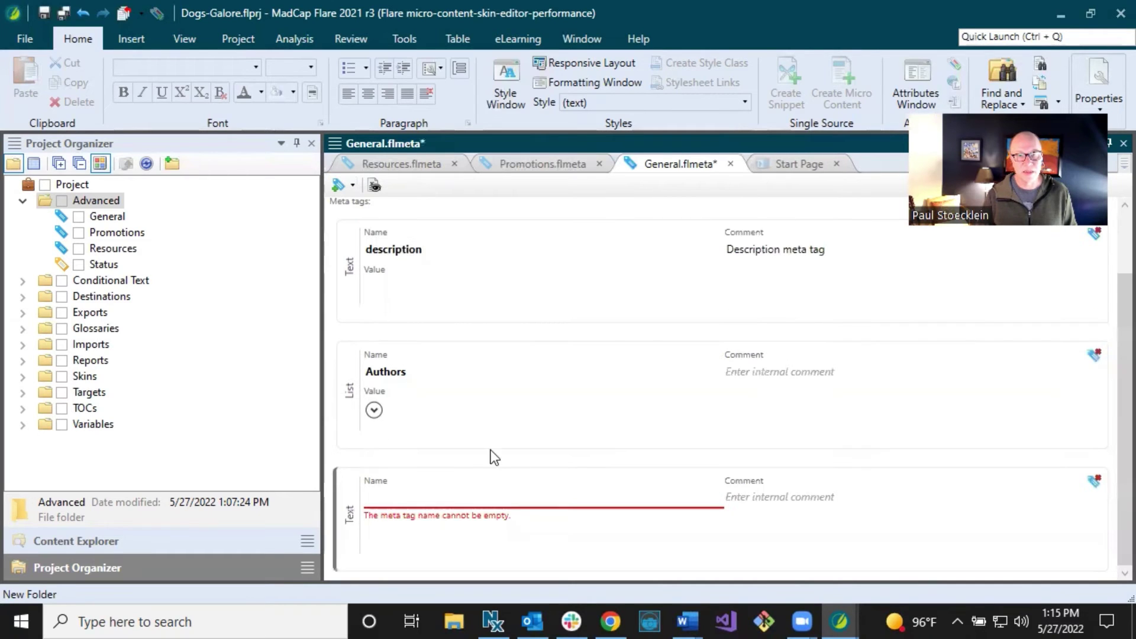
{"action": "type", "text": "co"}
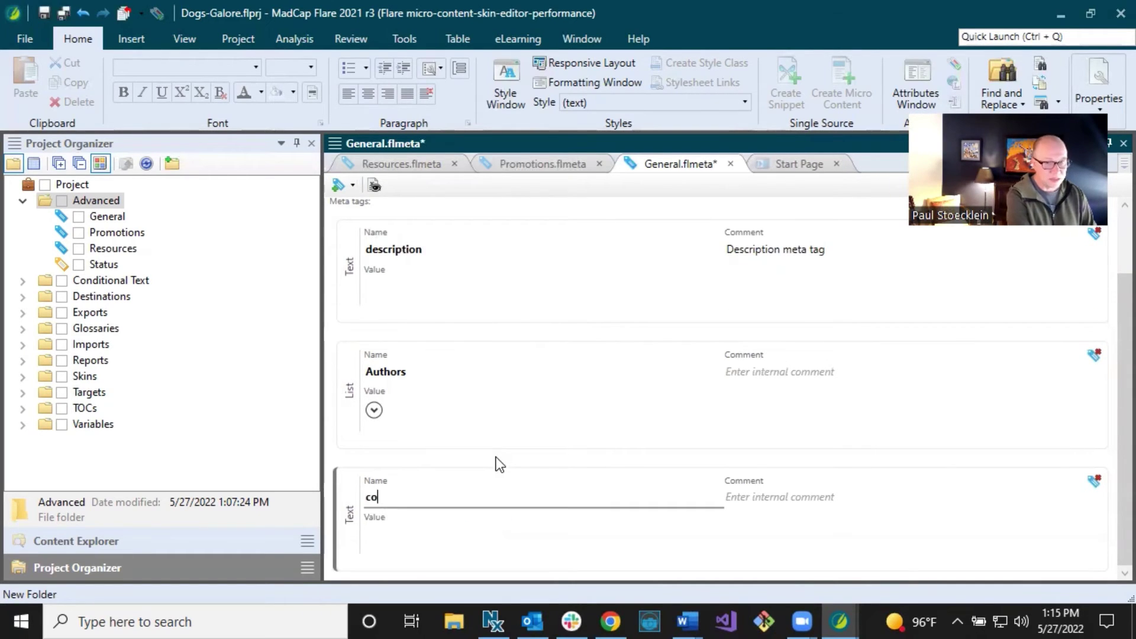
{"action": "type", "text": "pyright"}
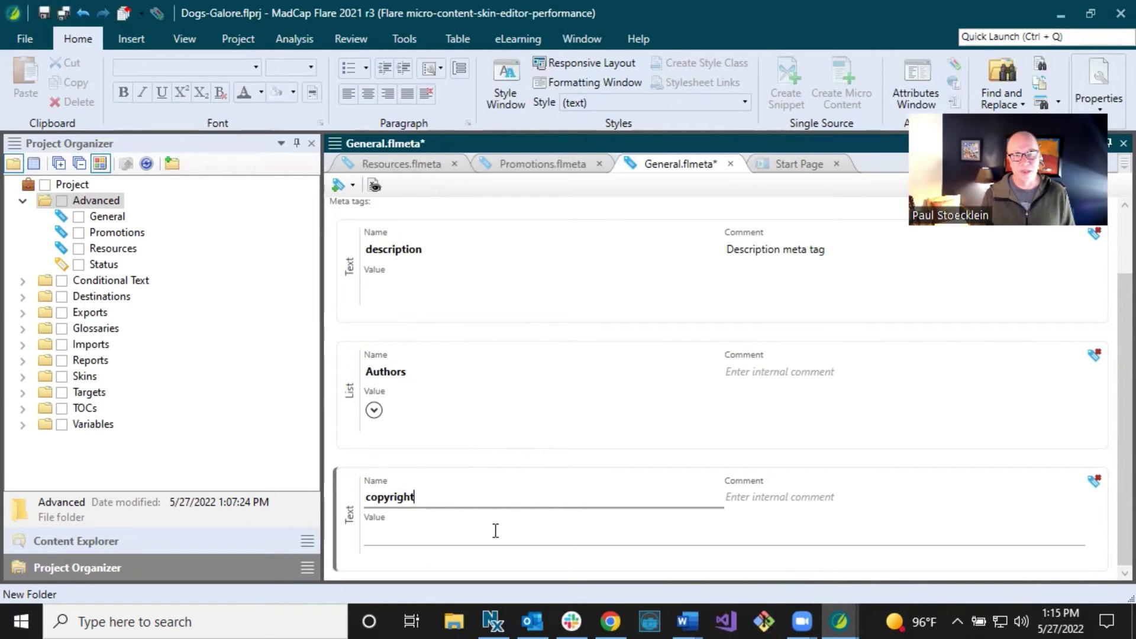
{"action": "left_click", "coordinate": [350, 460]}
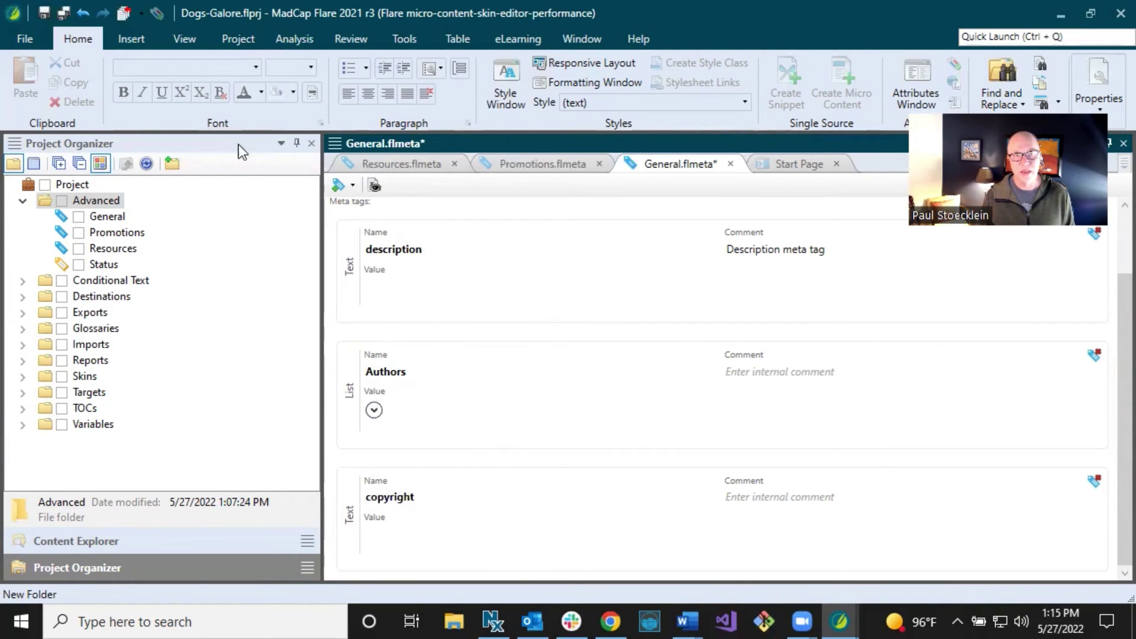
{"action": "left_click", "coordinate": [43, 13]}
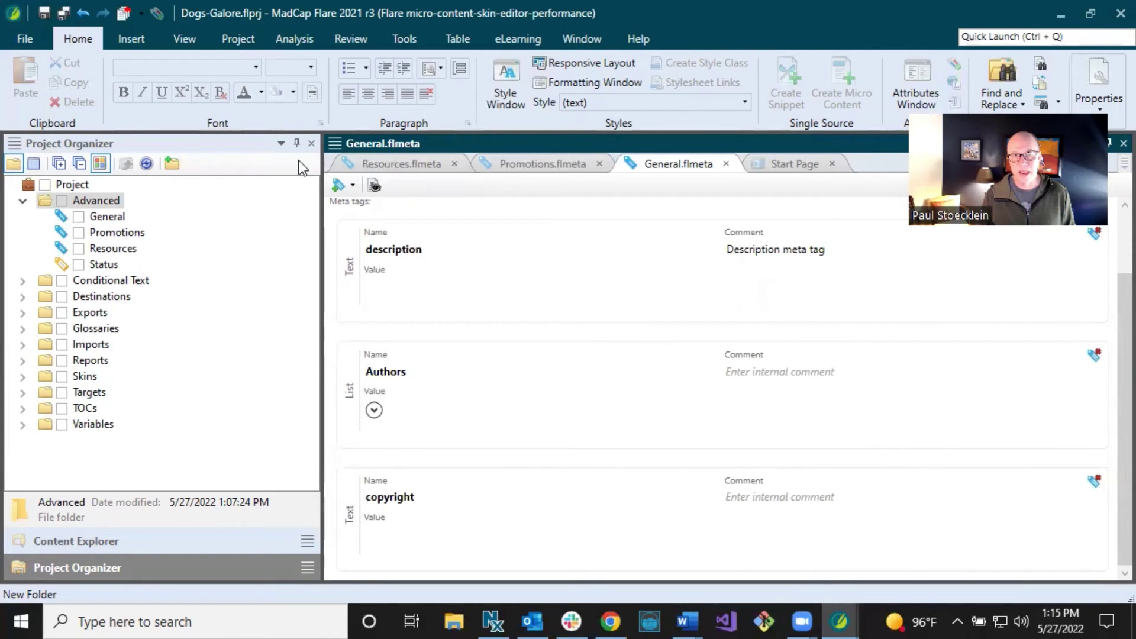
- Add a list meta tag named Greeting with the items Hello, Hey and Hi
{"action": "left_click", "coordinate": [351, 186]}
{"action": "left_click", "coordinate": [354, 224]}
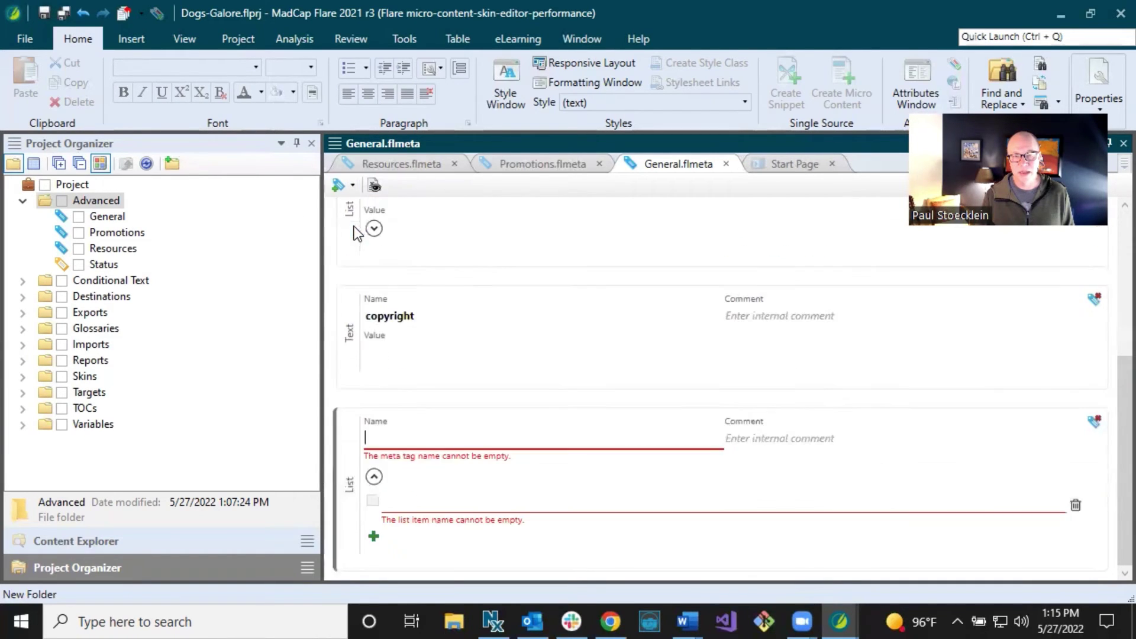
{"action": "type", "text": "Gre"}
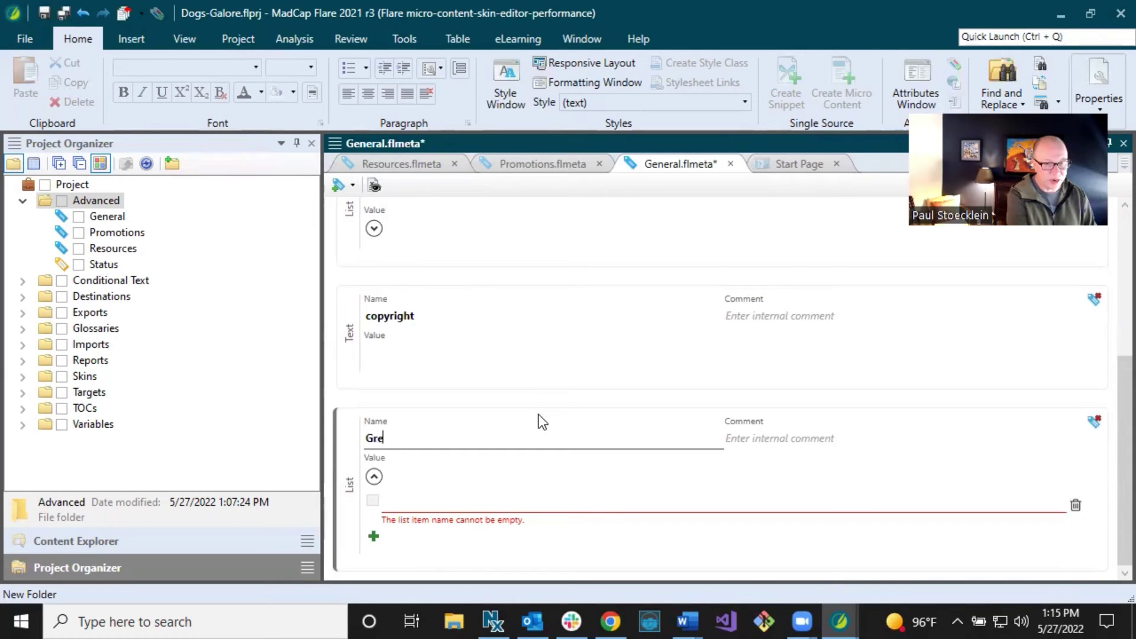
{"action": "type", "text": "eting"}
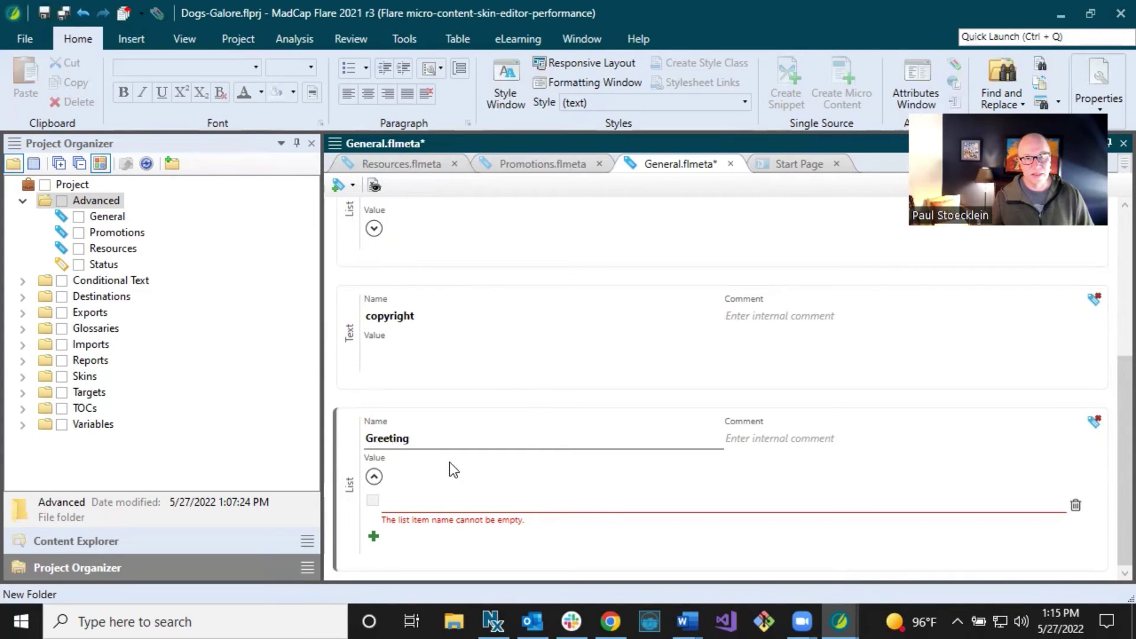
{"action": "left_click", "coordinate": [436, 497]}
{"action": "type", "text": "Hello"}
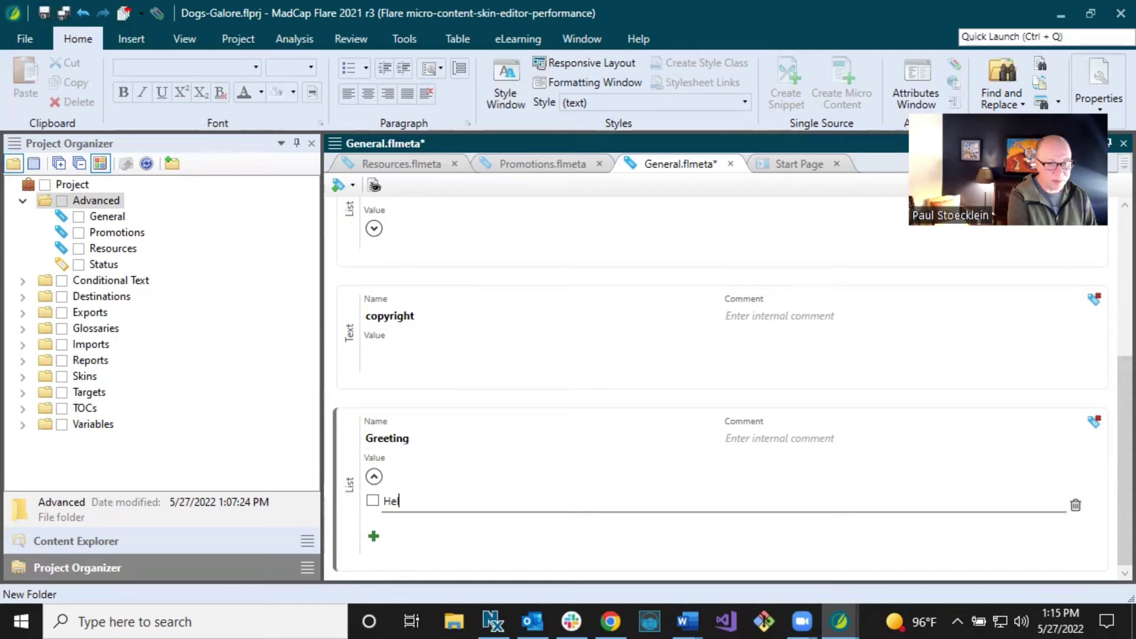
{"action": "left_click", "coordinate": [374, 536]}
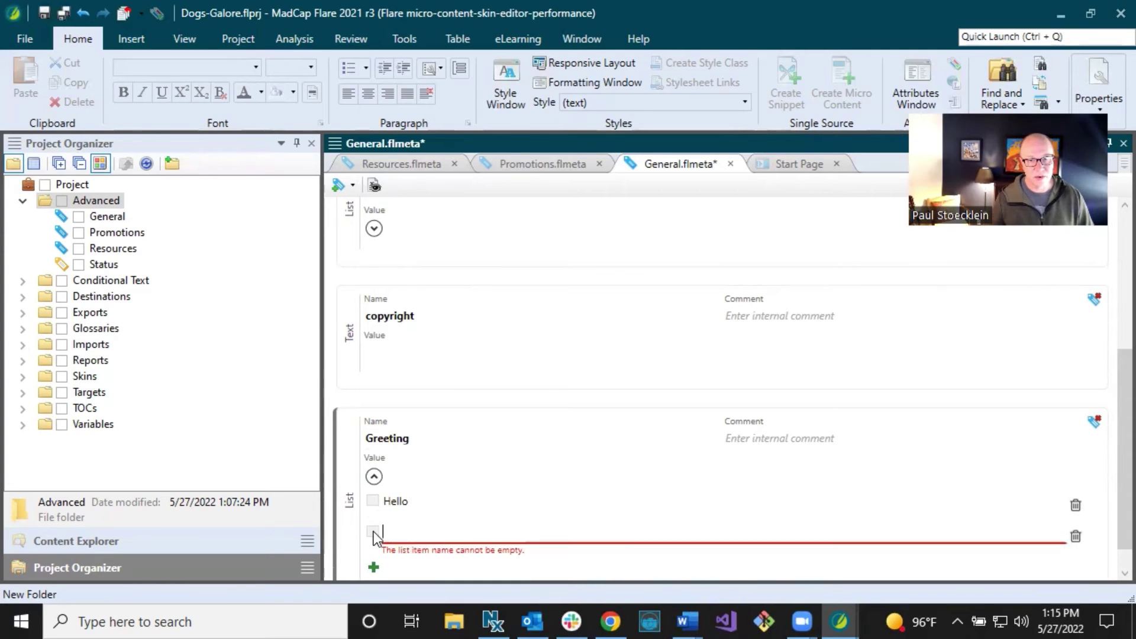
{"action": "type", "text": "Hey"}
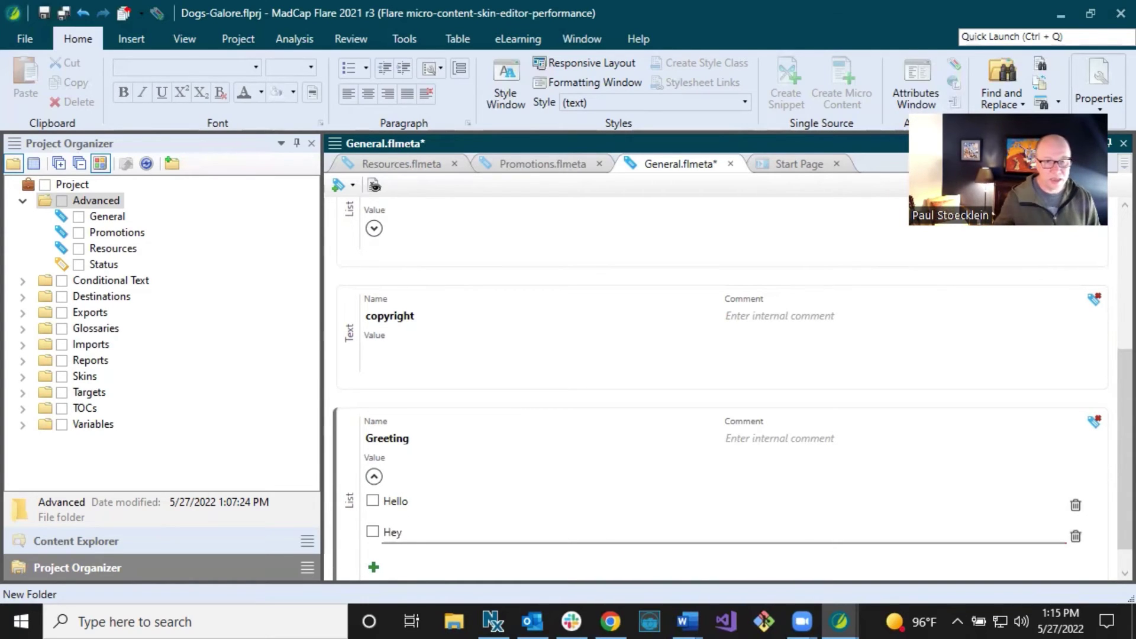
{"action": "left_click", "coordinate": [374, 568]}
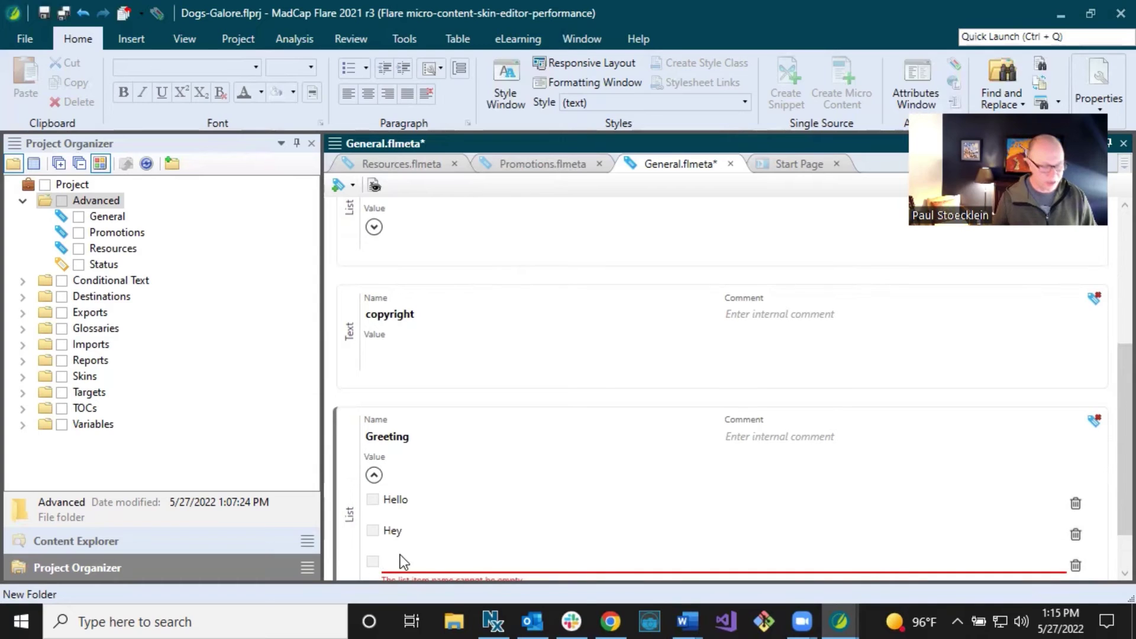
{"action": "type", "text": "Hi"}
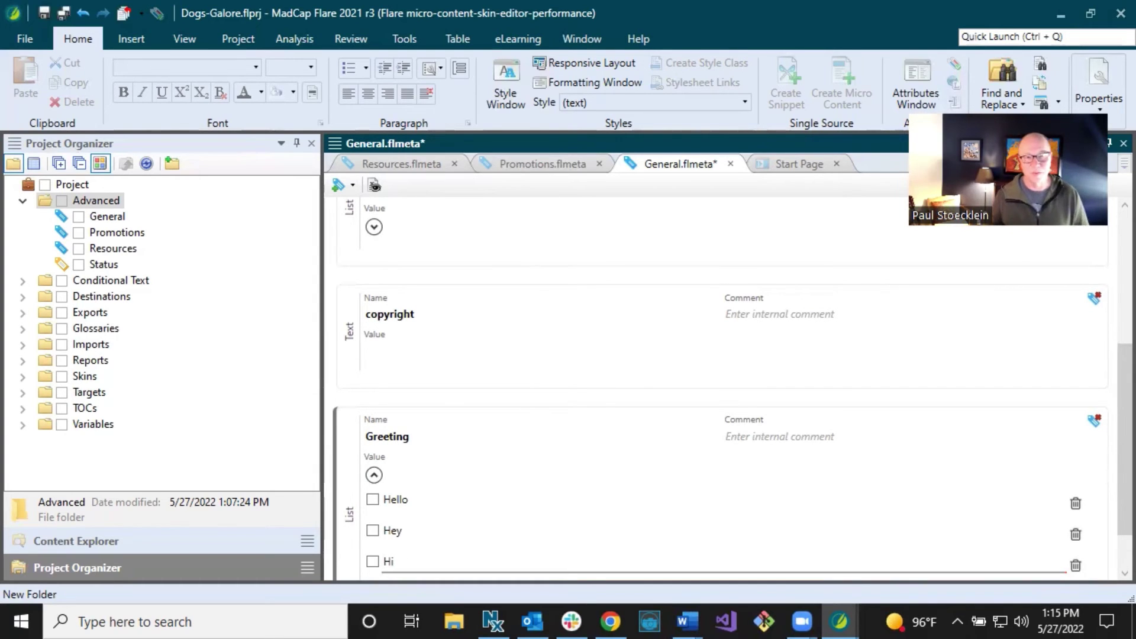
{"action": "left_click", "coordinate": [537, 421]}
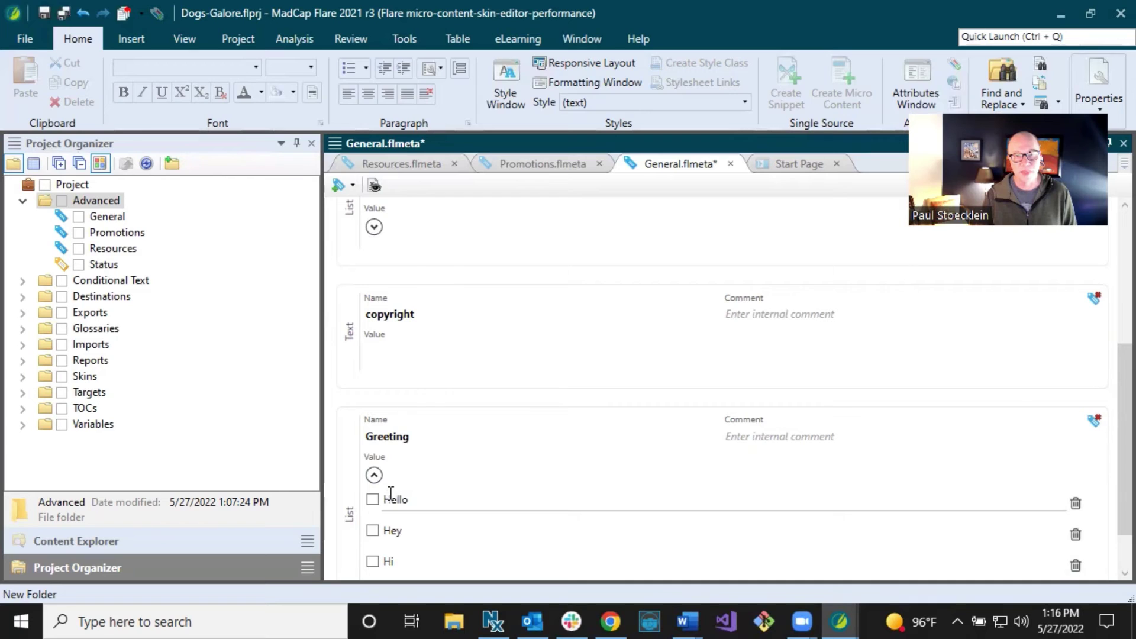
- Choose Hello as the Greeting value and save the General set
{"action": "left_click", "coordinate": [372, 499]}
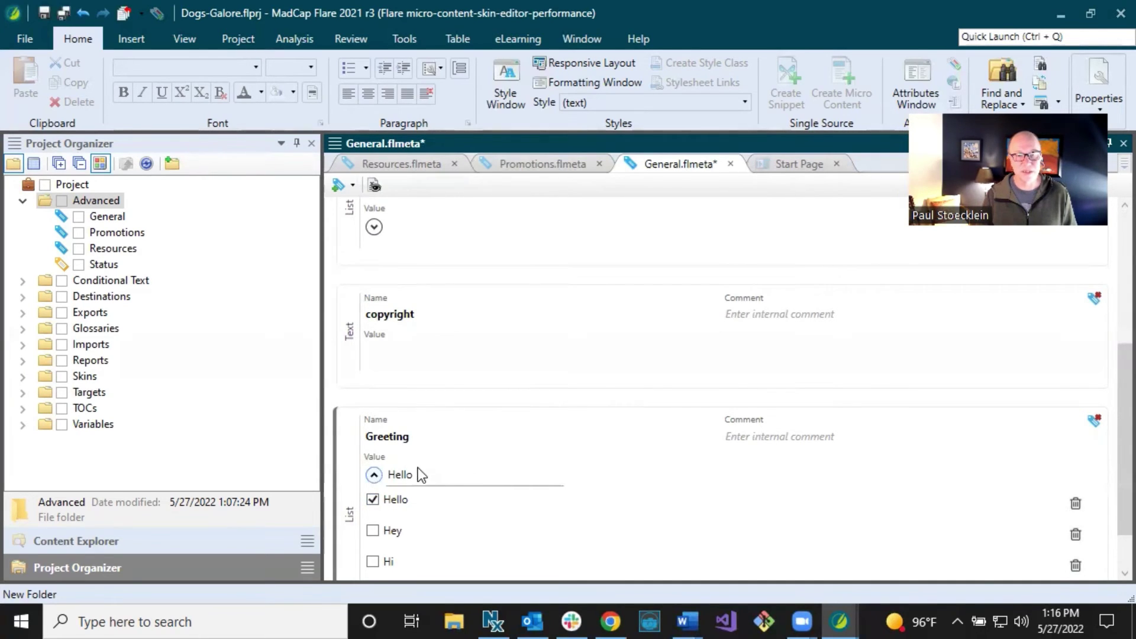
{"action": "left_click", "coordinate": [373, 475]}
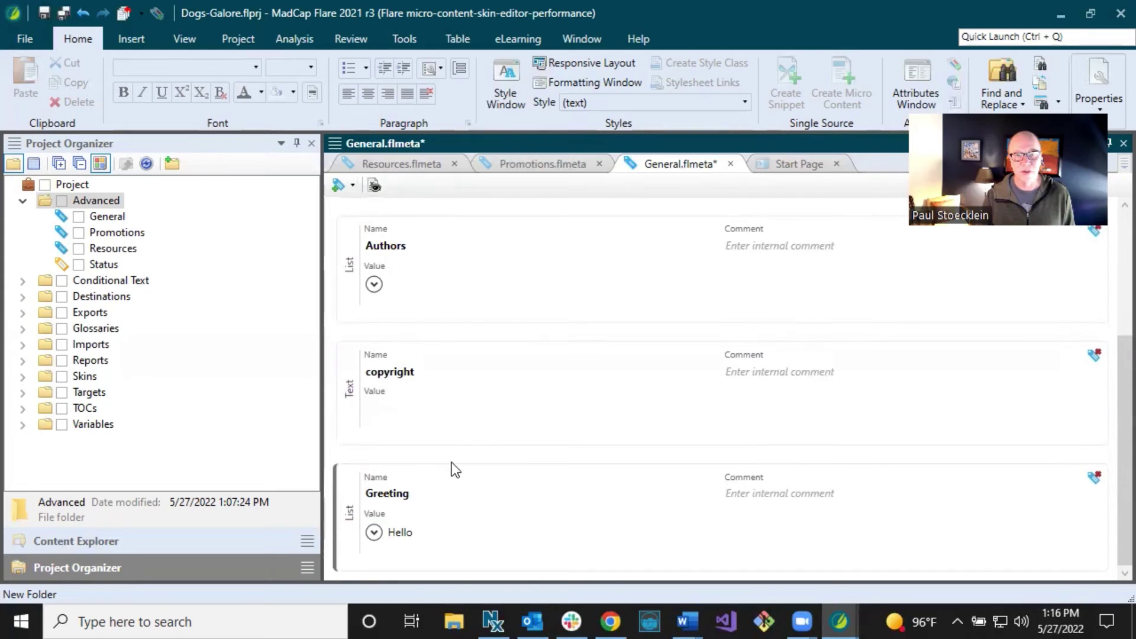
{"action": "left_click", "coordinate": [44, 12]}
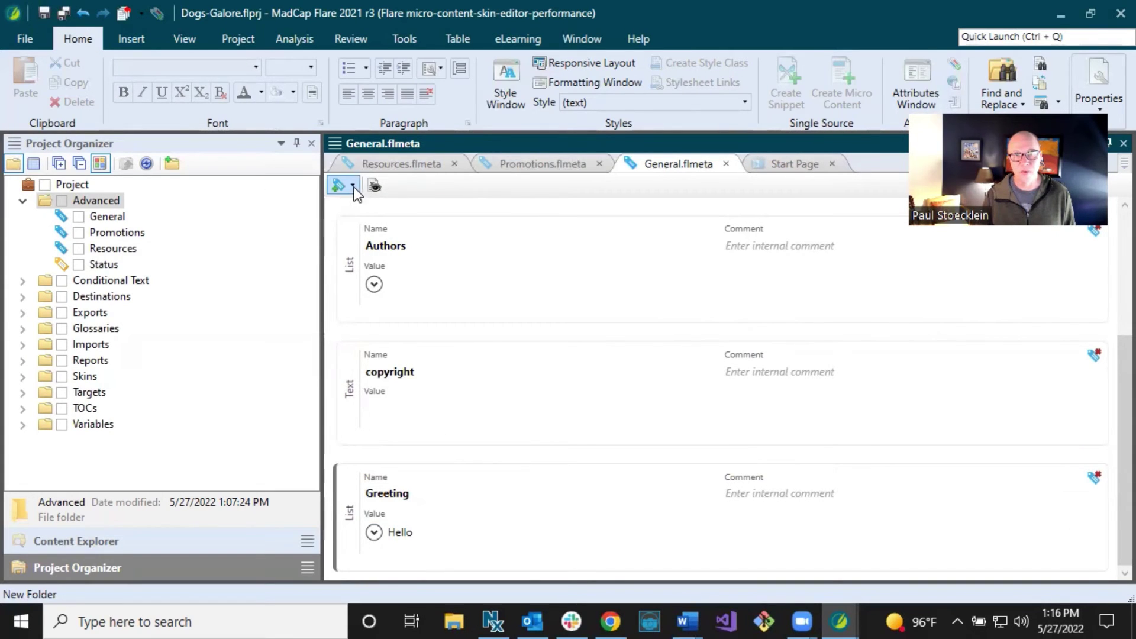
- Open the Status file tag set from the Project Organizer, then return via Resources to General
{"action": "double_click", "coordinate": [97, 265]}
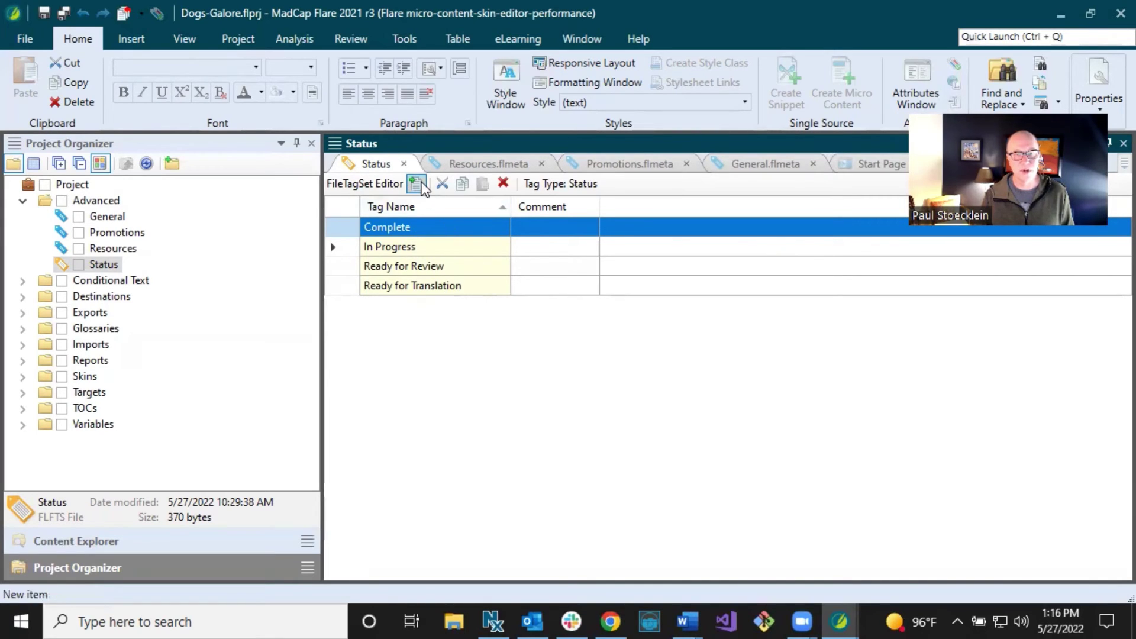
{"action": "left_click", "coordinate": [467, 165]}
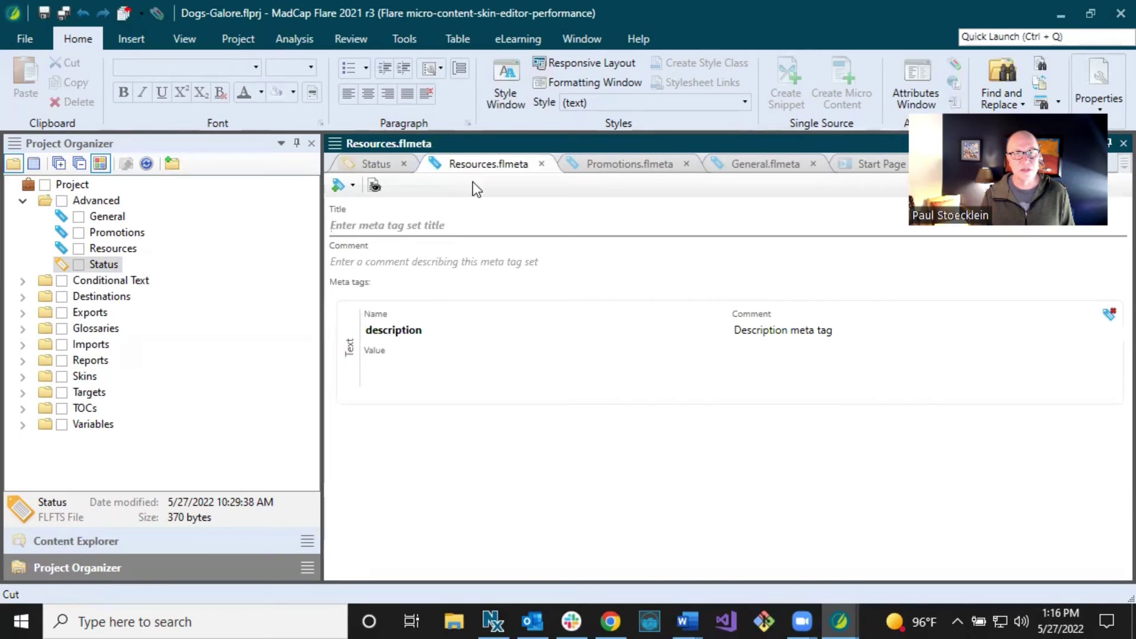
{"action": "left_click", "coordinate": [776, 165]}
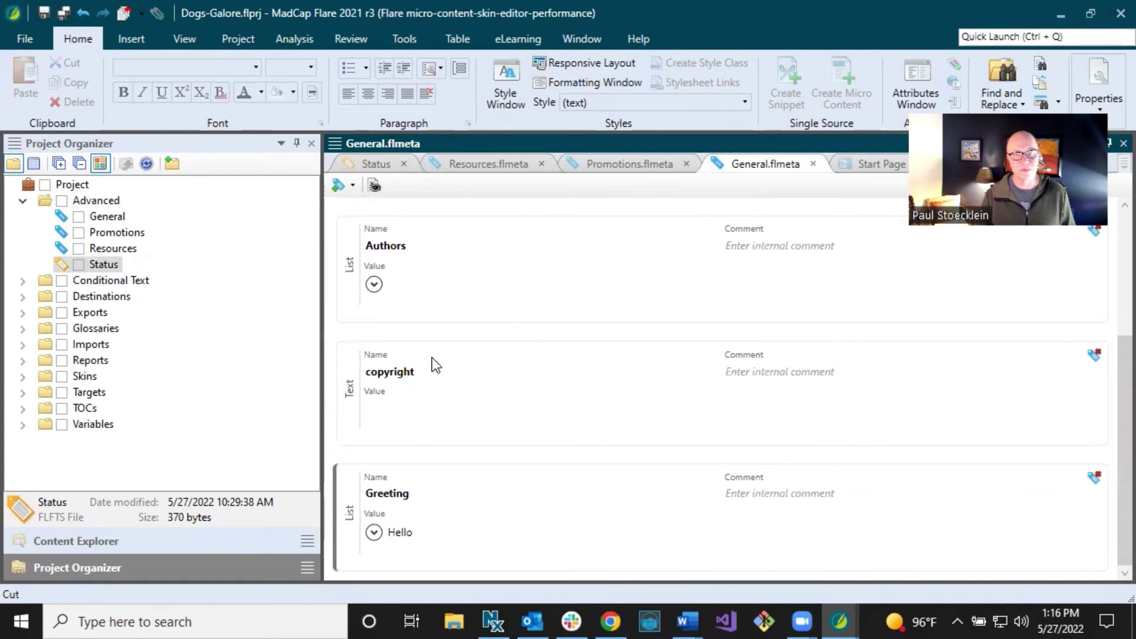
- Add a Status meta tag linked to the Status file tags, save General, then select Ready for Translation
{"action": "left_click", "coordinate": [354, 187]}
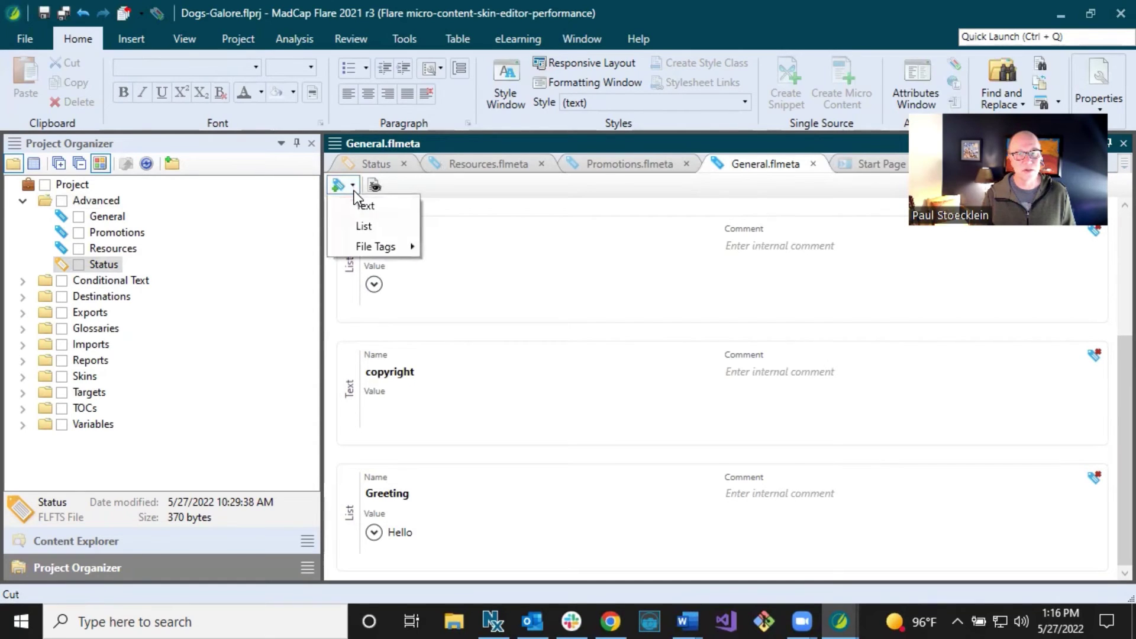
{"action": "mouse_move", "coordinate": [364, 247]}
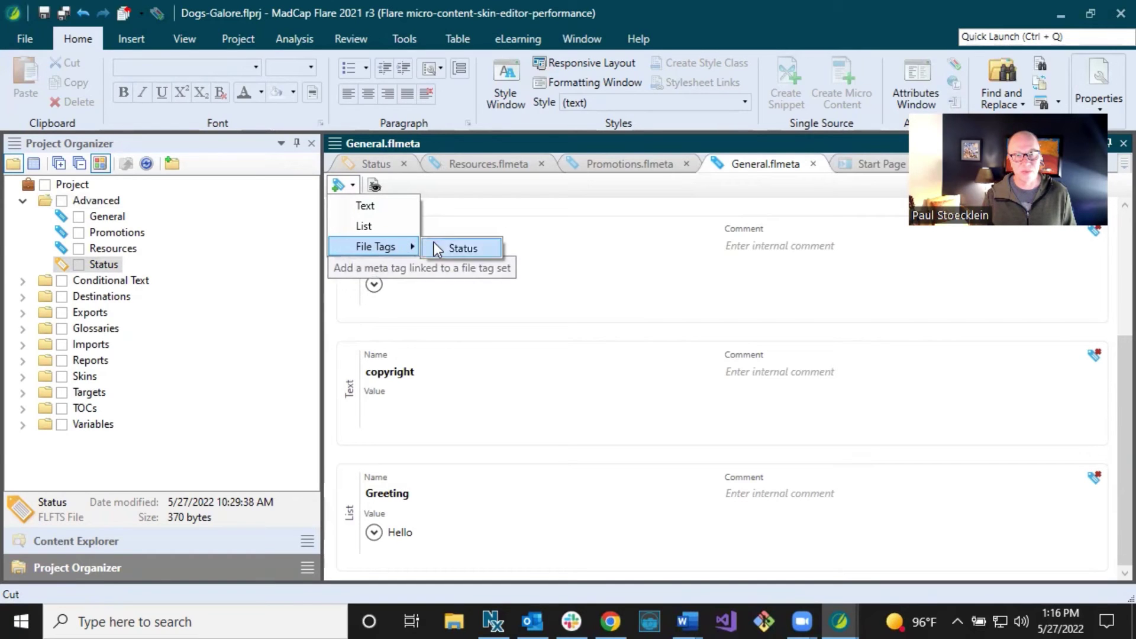
{"action": "left_click", "coordinate": [471, 248]}
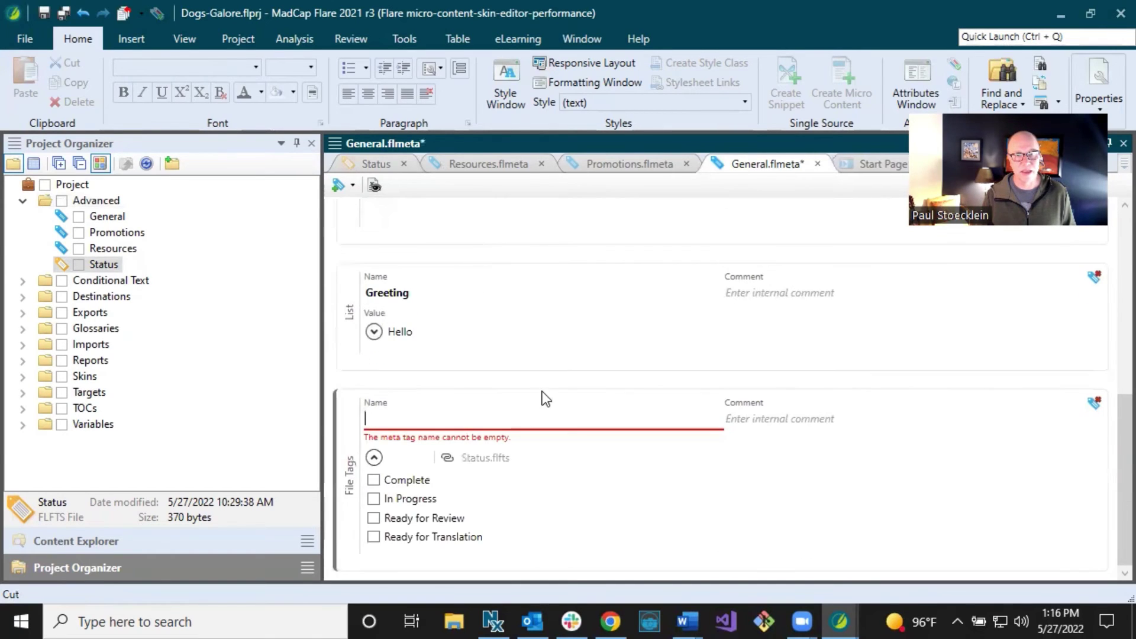
{"action": "type", "text": "Status"}
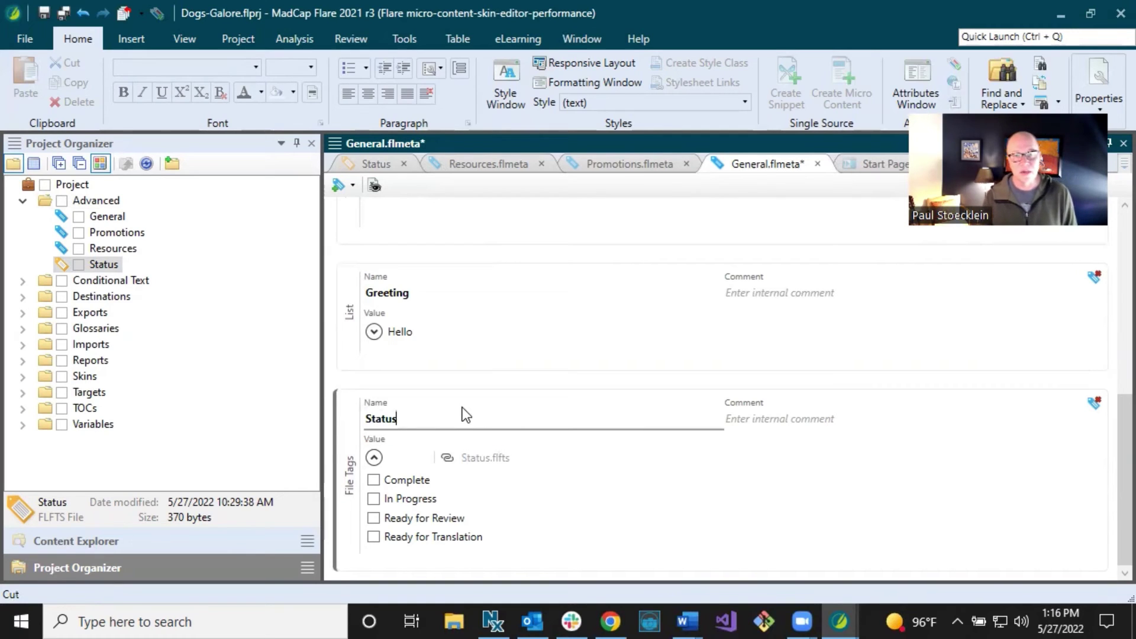
{"action": "left_click", "coordinate": [354, 388]}
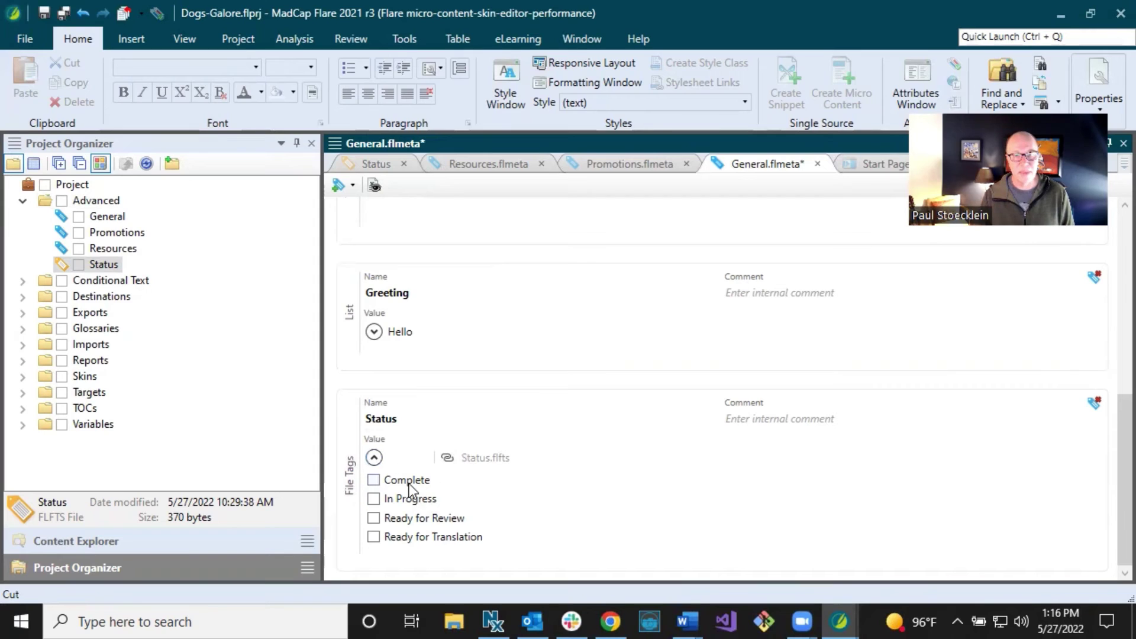
{"action": "left_click", "coordinate": [44, 13]}
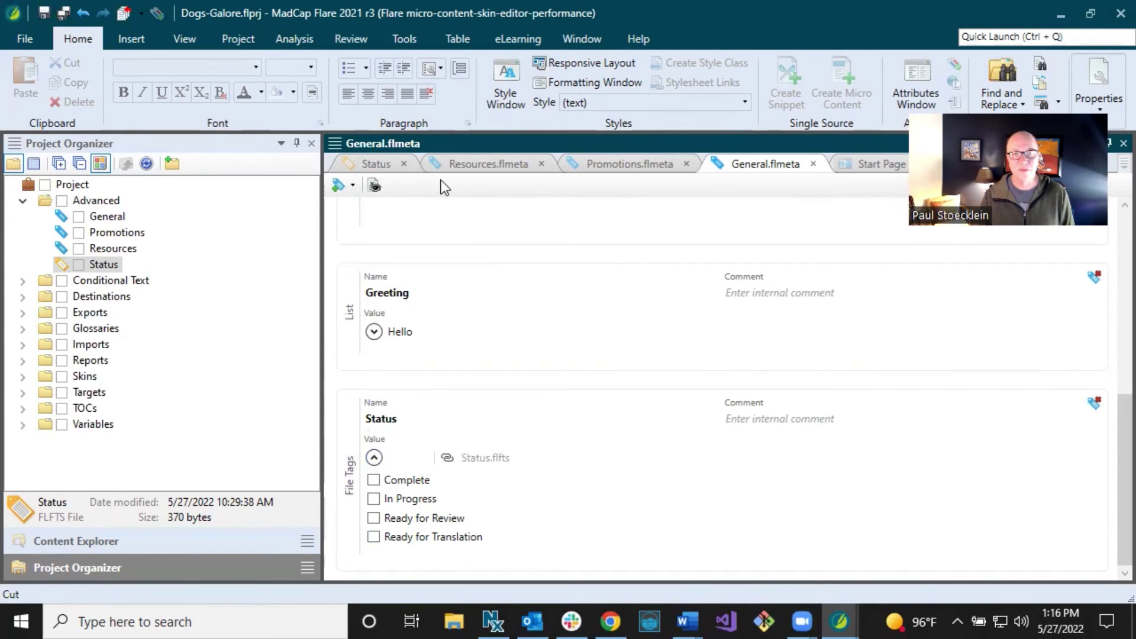
{"action": "left_click", "coordinate": [376, 164]}
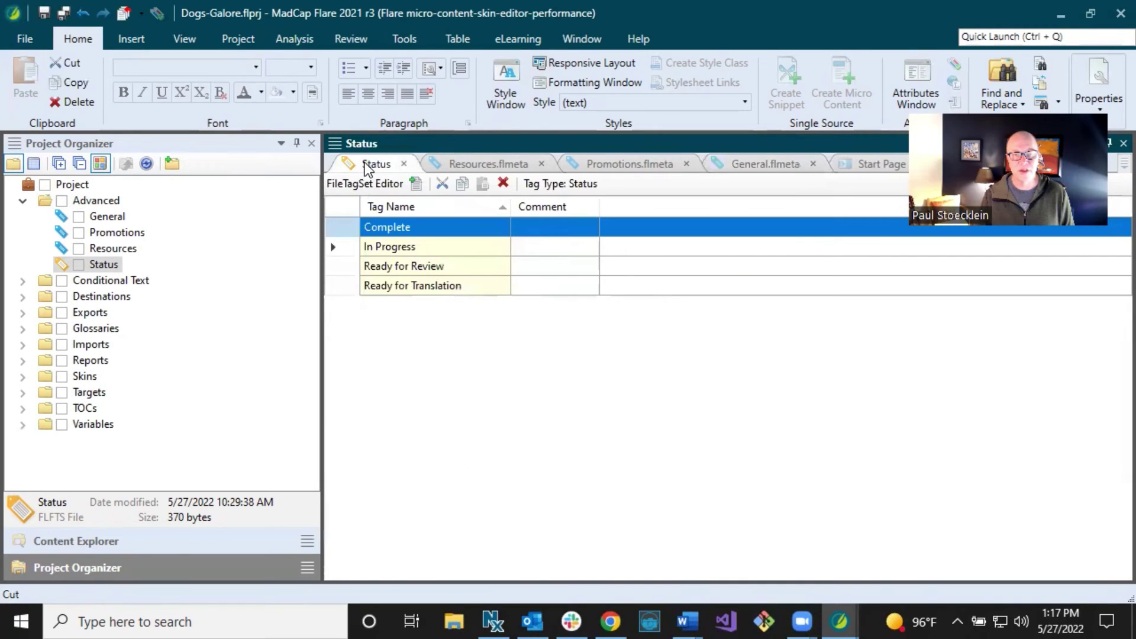
{"action": "left_click", "coordinate": [413, 285]}
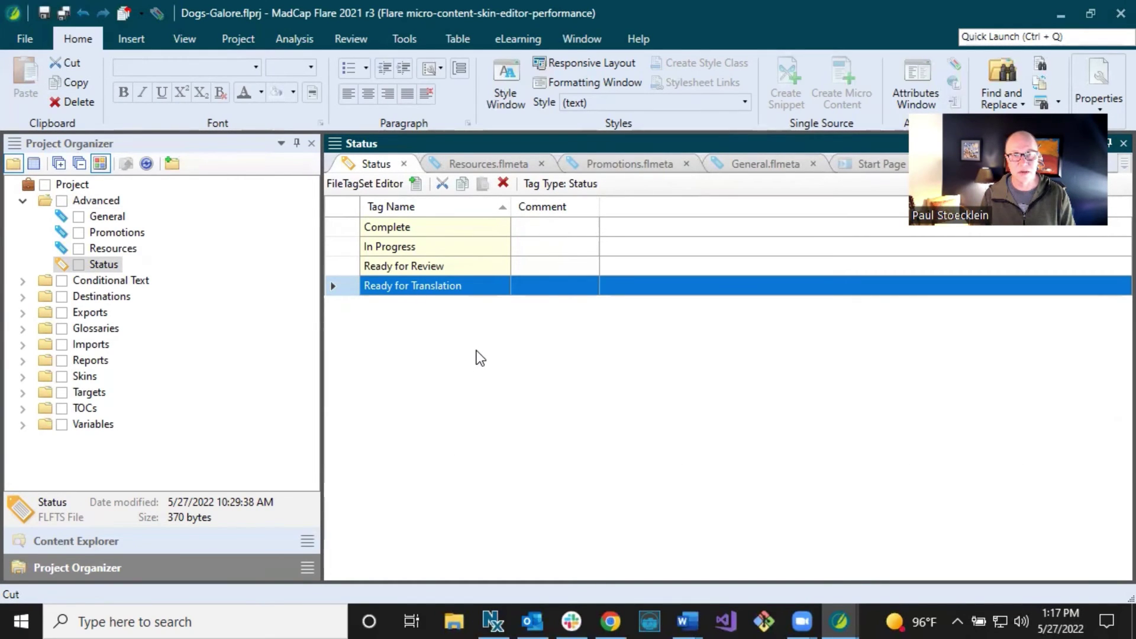
- Delete the Ready for Translation tag, rename Complete to Finished, and save the Status tags
{"action": "key", "text": "Delete"}
{"action": "left_click", "coordinate": [416, 233]}
{"action": "left_click", "coordinate": [400, 228]}
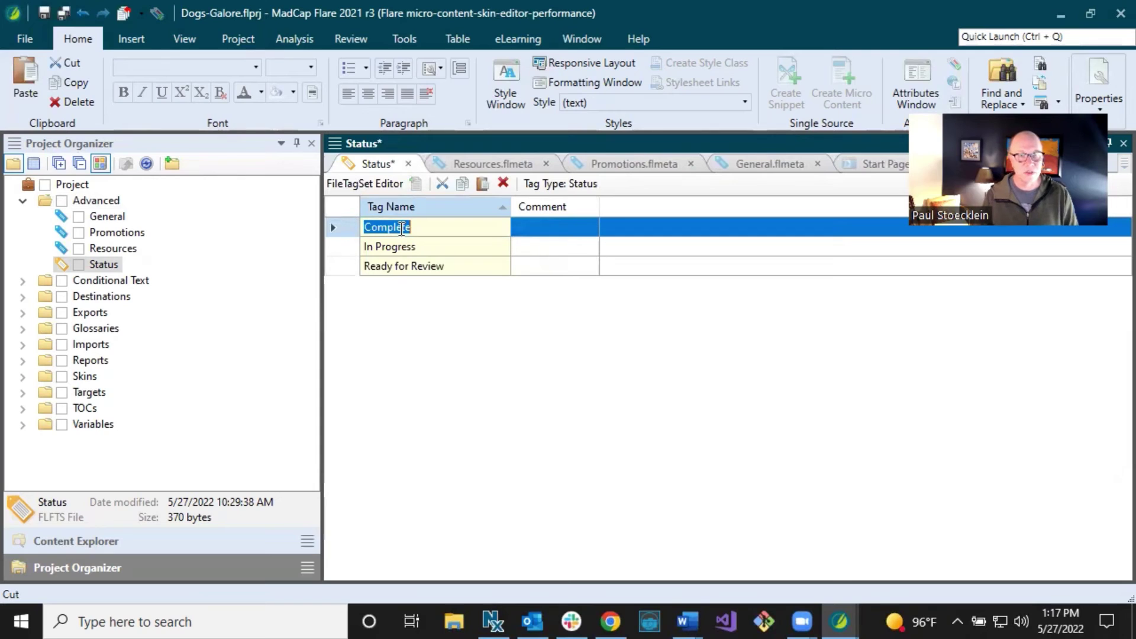
{"action": "type", "text": "Finished"}
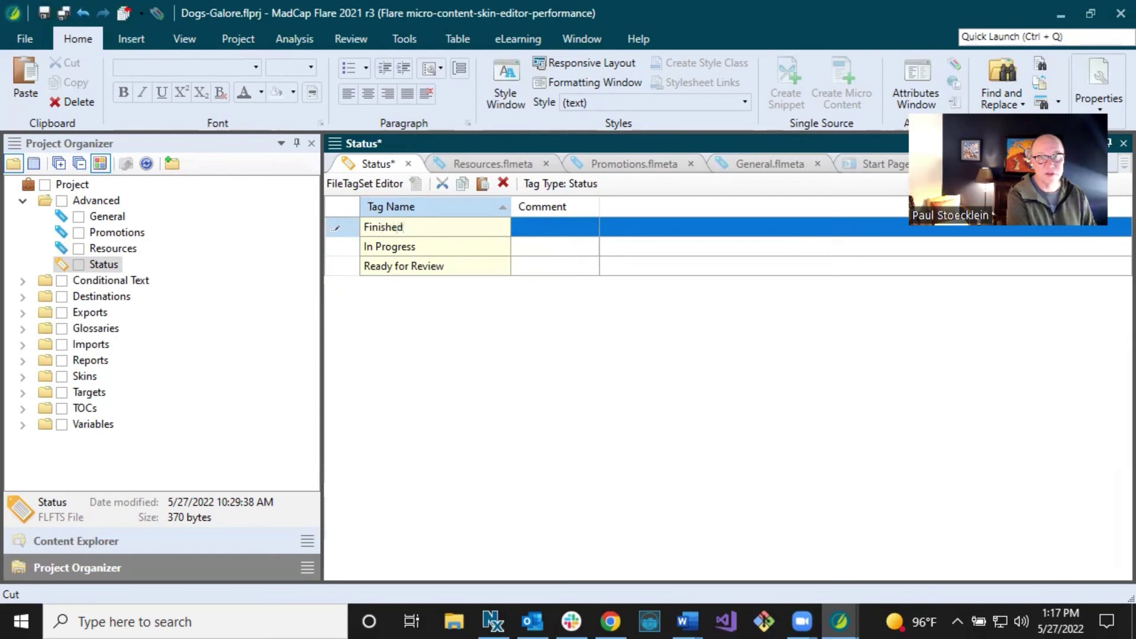
{"action": "key", "text": "Return"}
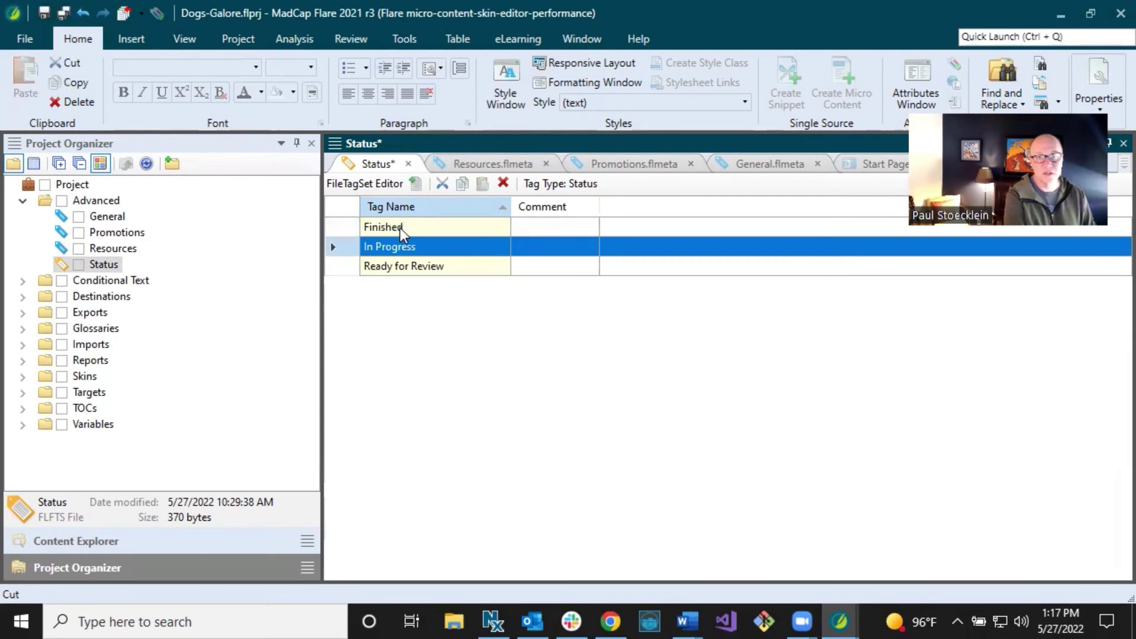
{"action": "left_click", "coordinate": [44, 13]}
{"action": "left_click", "coordinate": [760, 163]}
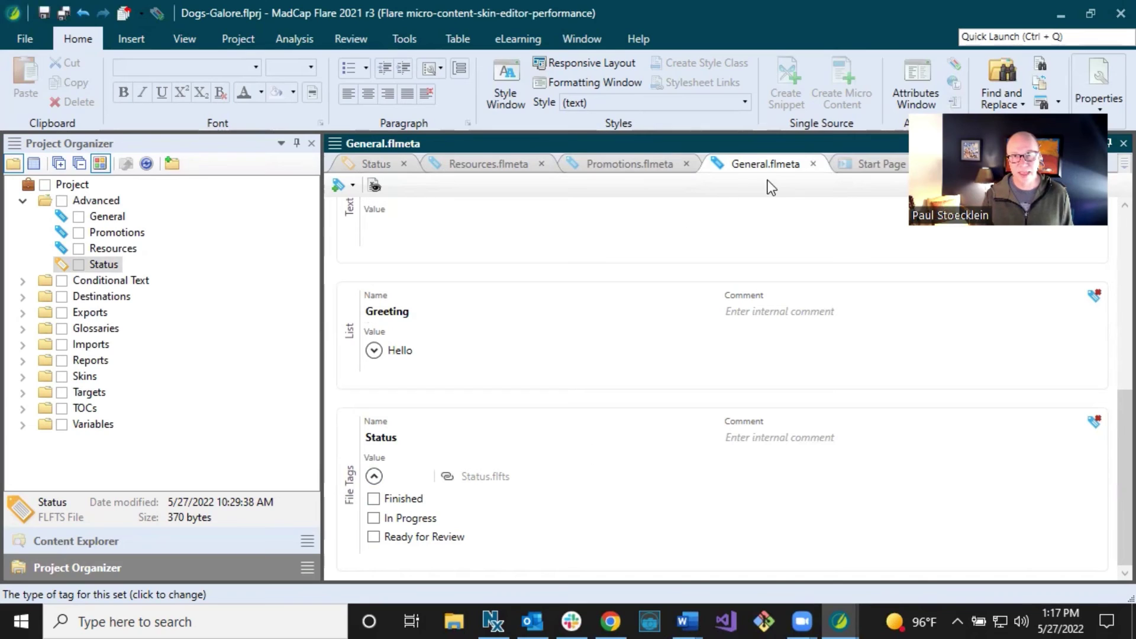
- In Promotions, remove the description tag and add a list meta tag named Dog Rescue
{"action": "left_click", "coordinate": [632, 167]}
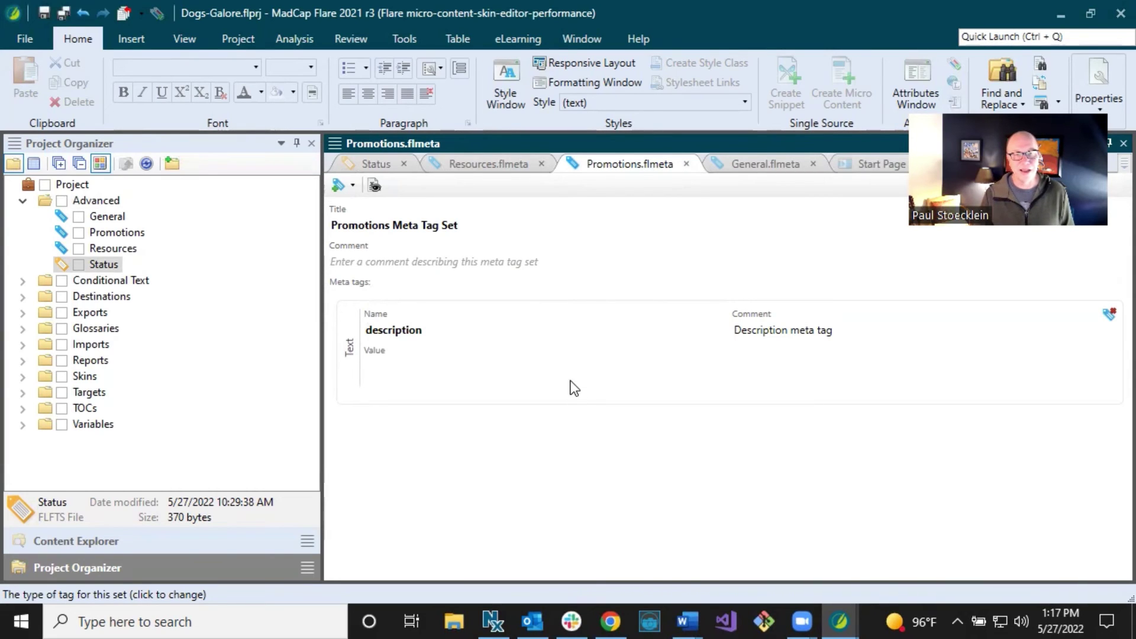
{"action": "left_click", "coordinate": [1109, 314]}
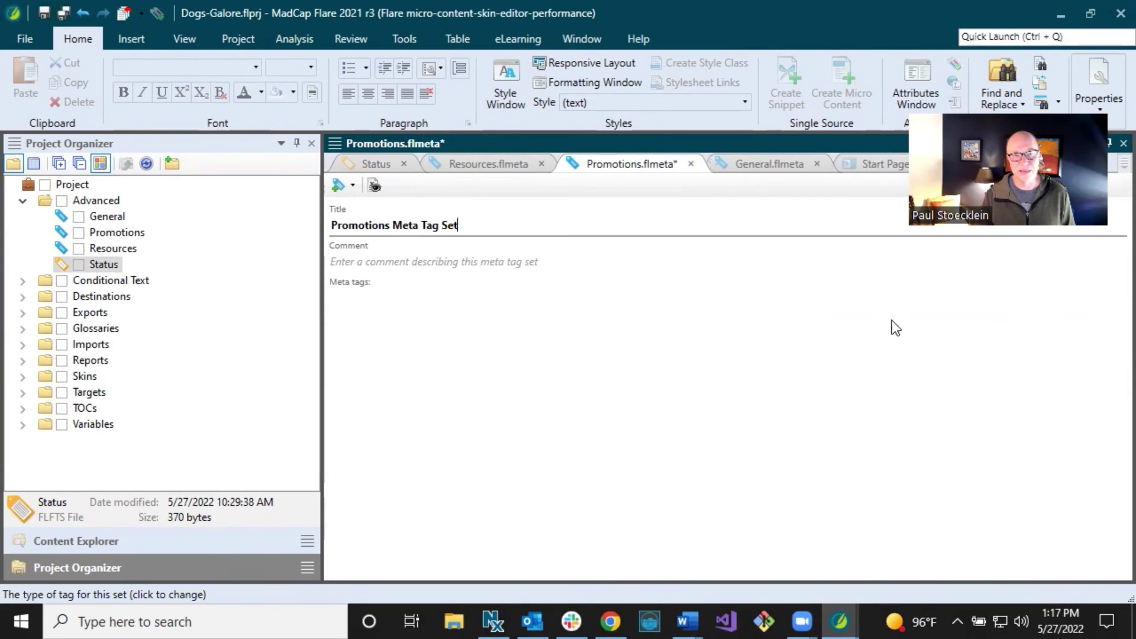
{"action": "left_click", "coordinate": [352, 186]}
{"action": "left_click", "coordinate": [362, 226]}
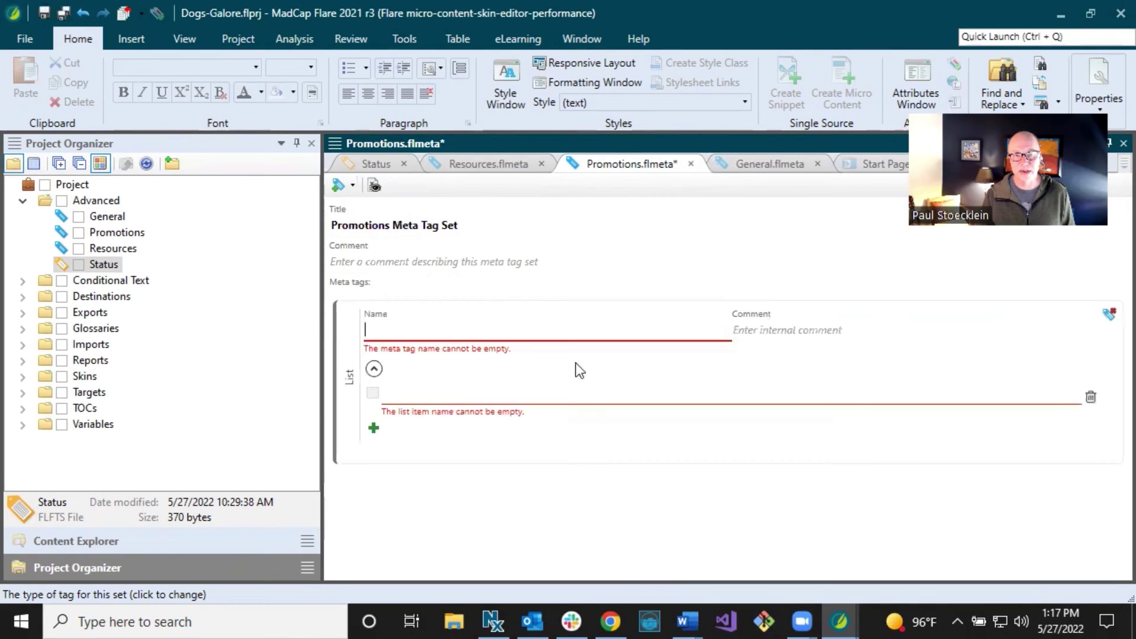
{"action": "type", "text": "D"}
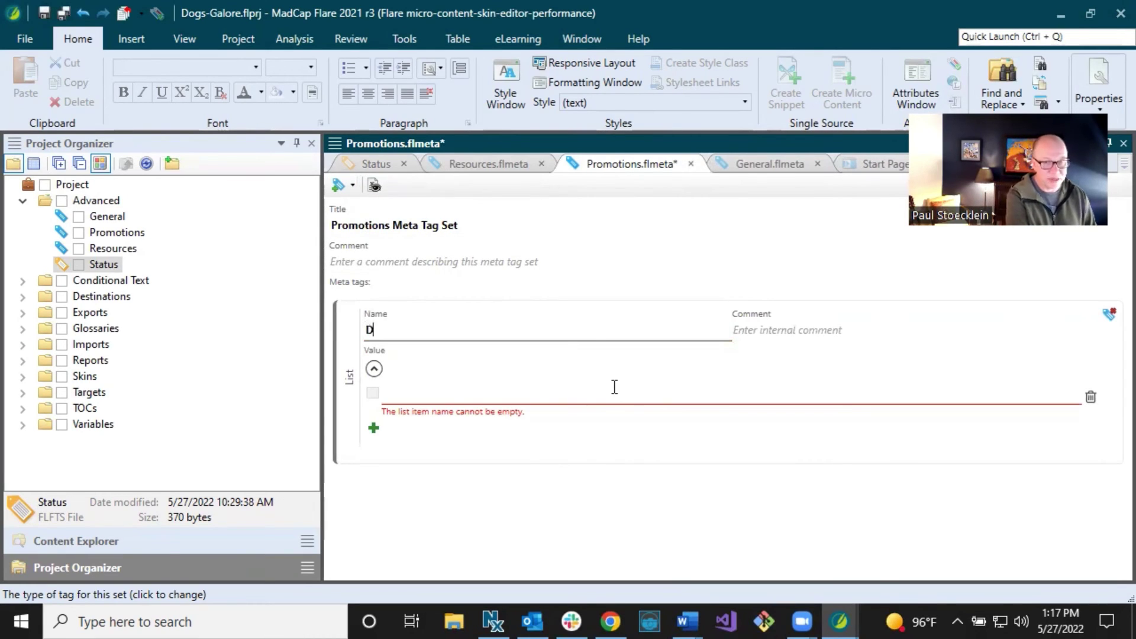
{"action": "type", "text": "og Rescue"}
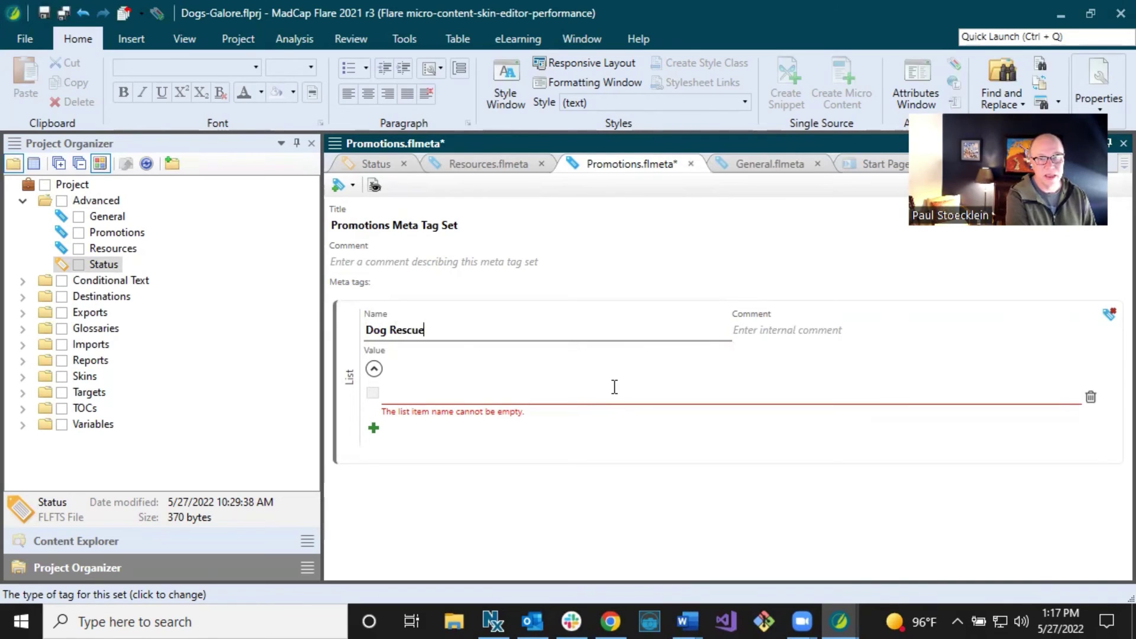
{"action": "key", "text": "BackSpace"}
{"action": "key", "text": "BackSpace"}
{"action": "type", "text": "ue"}
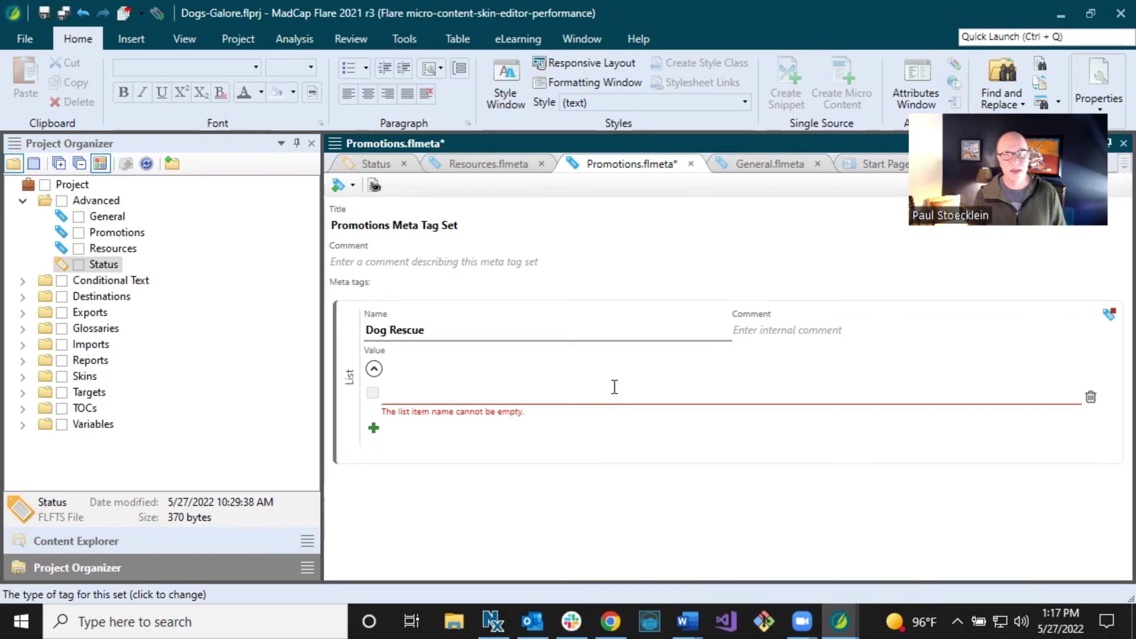
{"action": "left_click", "coordinate": [623, 245]}
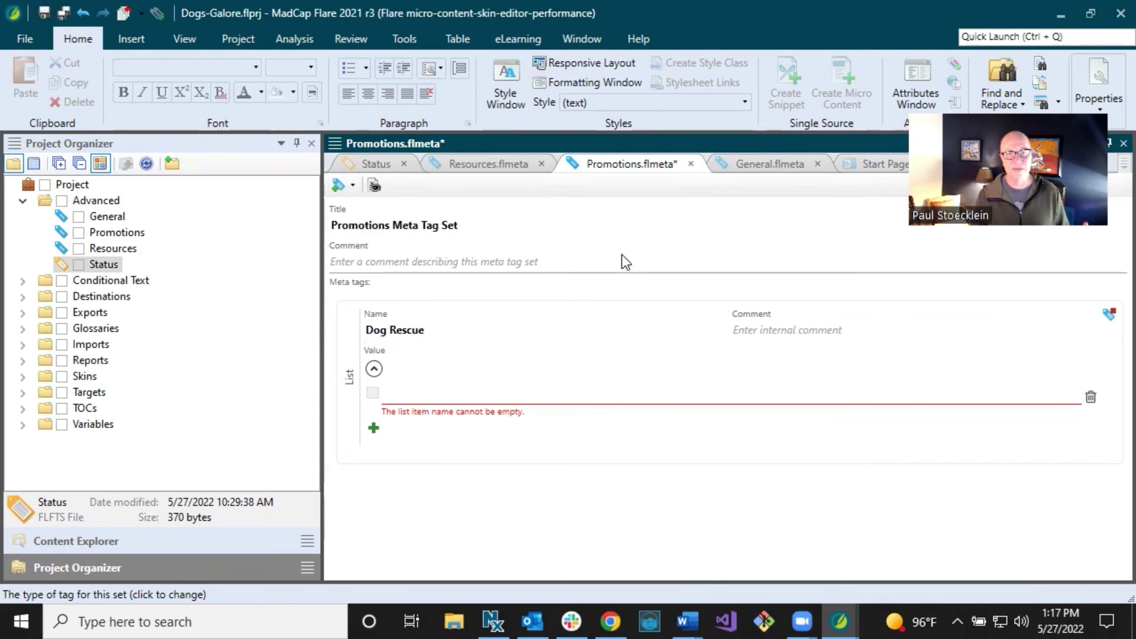
- Give Dog Rescue the values beagle rescue and boxer rescue, then save Promotions
{"action": "left_click", "coordinate": [483, 399]}
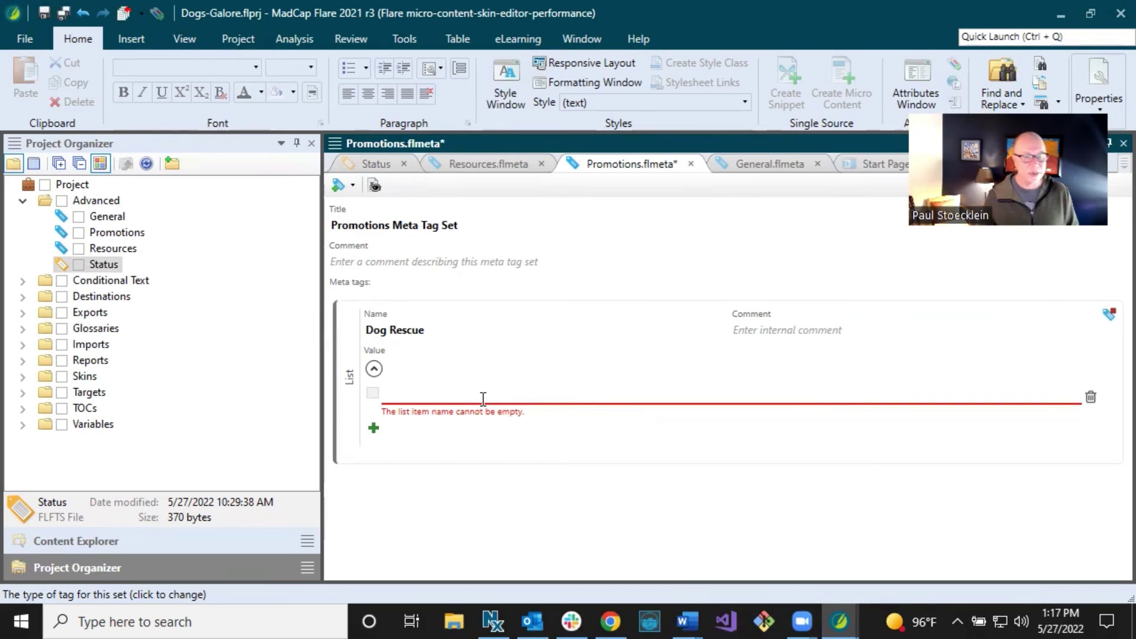
{"action": "type", "text": "beag"}
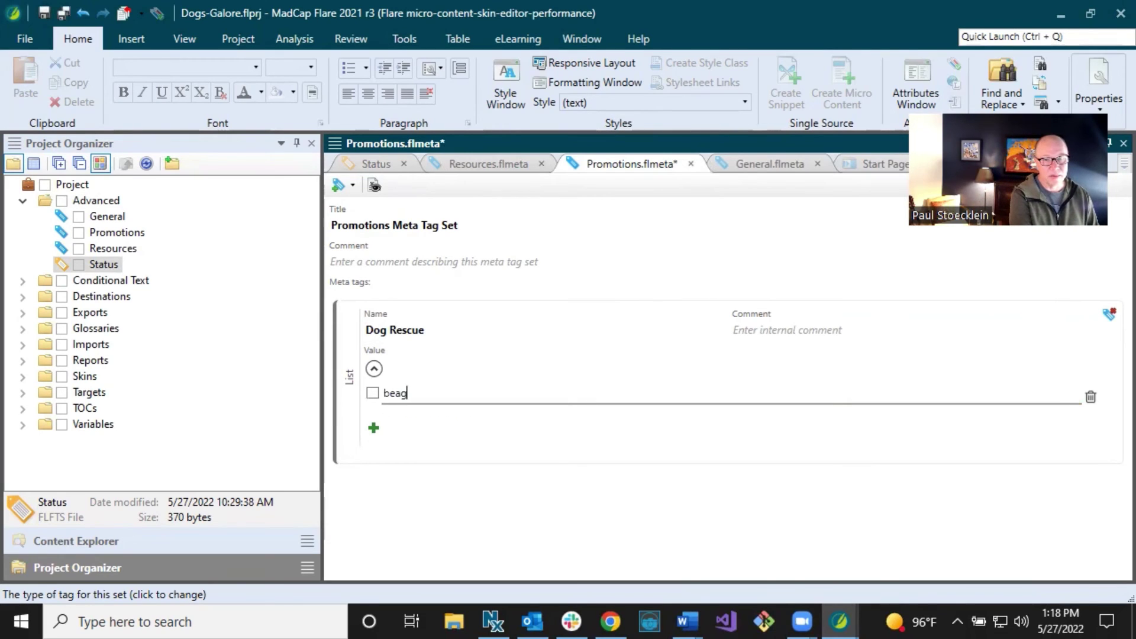
{"action": "type", "text": "le rescue"}
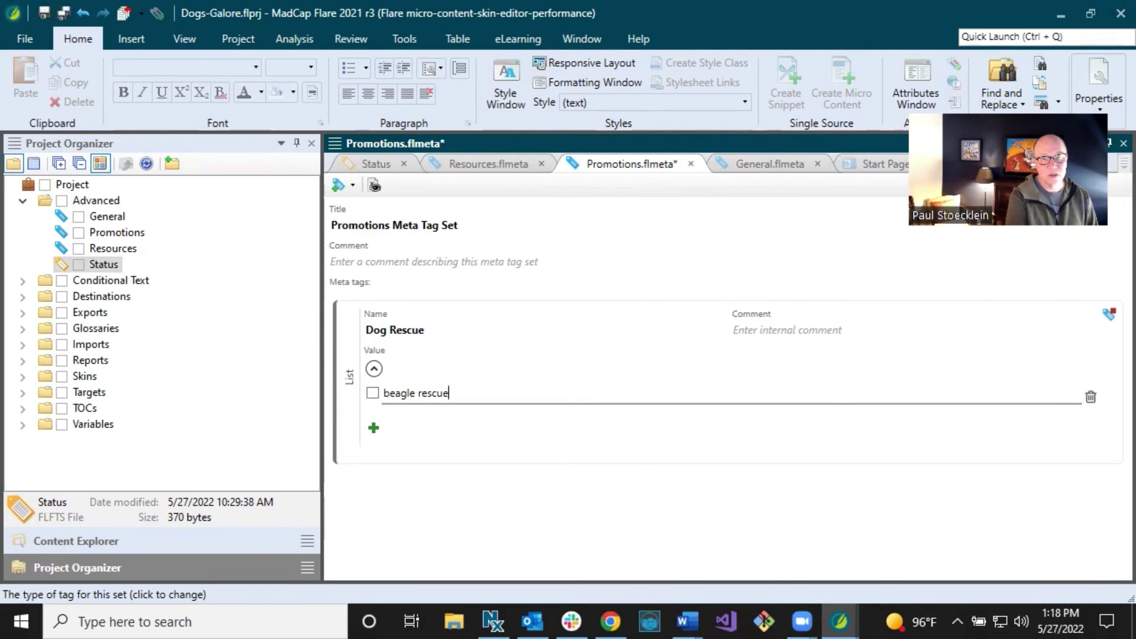
{"action": "left_click", "coordinate": [373, 427]}
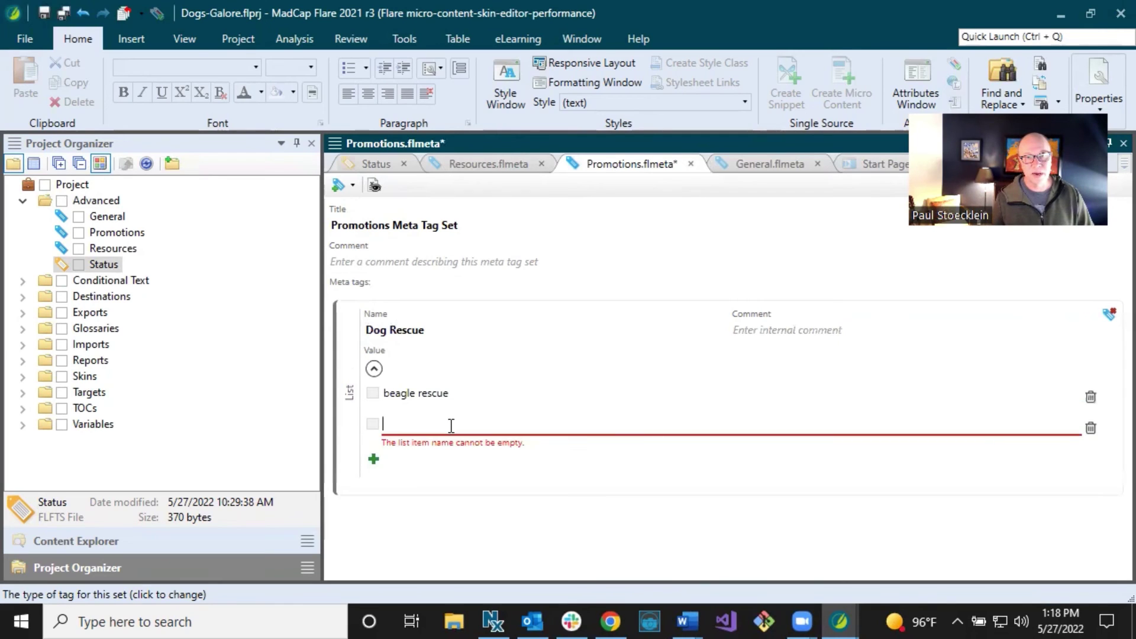
{"action": "type", "text": "boxer rescue"}
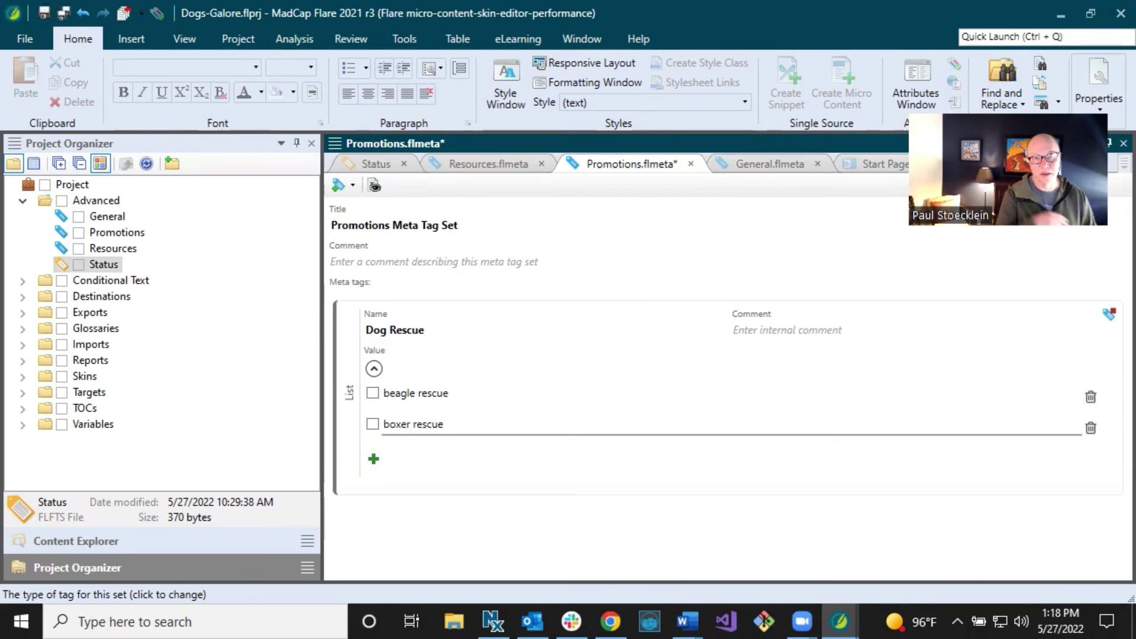
{"action": "left_click", "coordinate": [495, 314]}
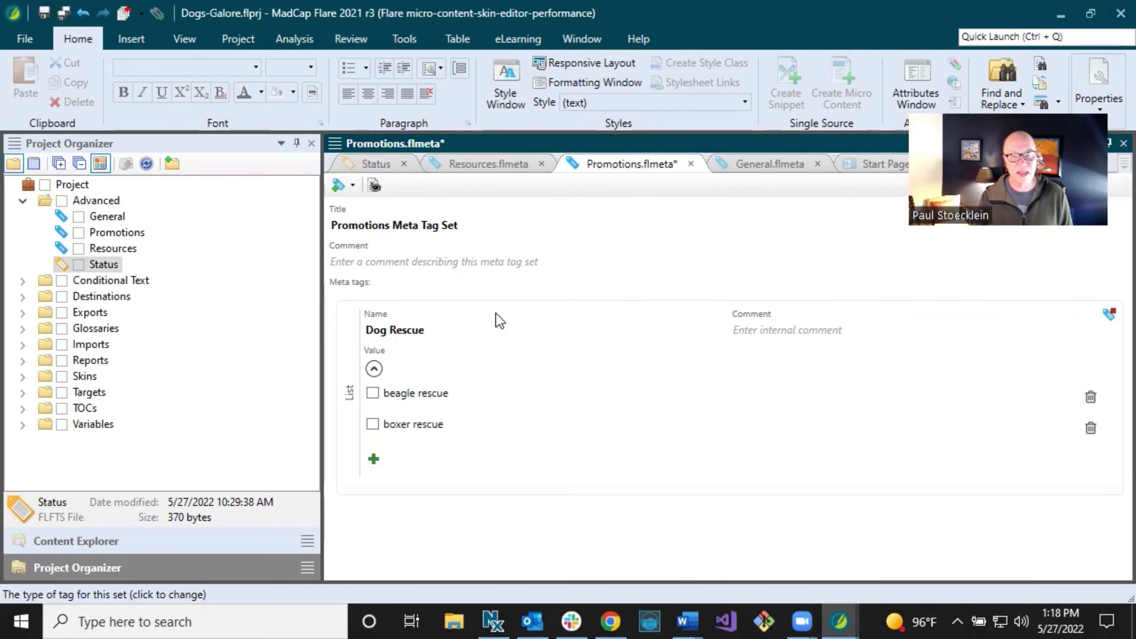
{"action": "left_click", "coordinate": [44, 16]}
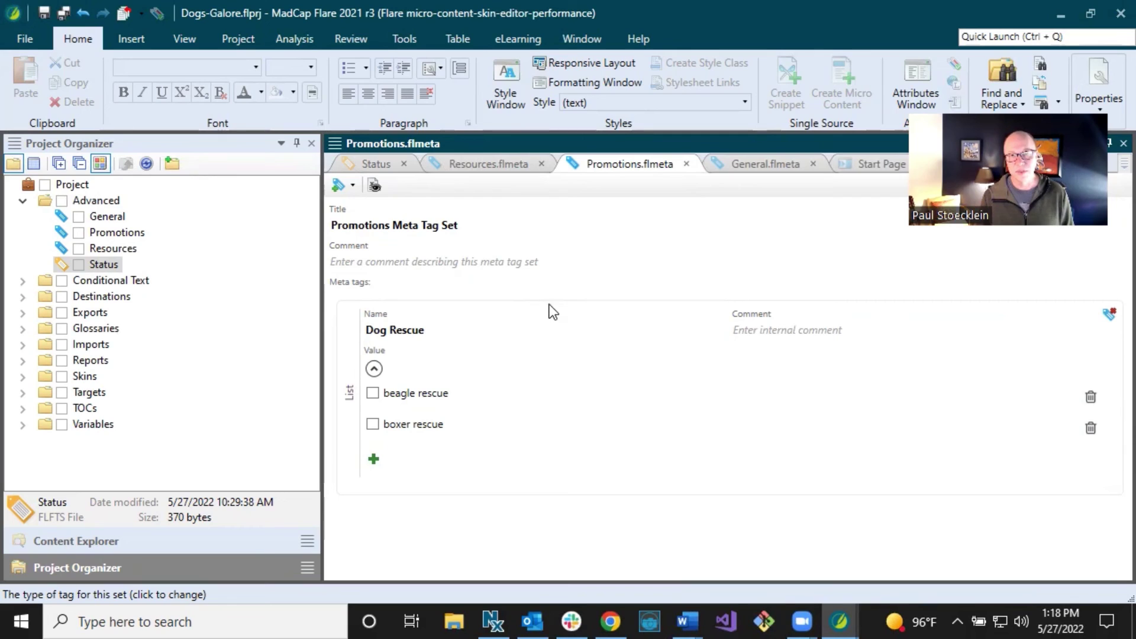
- In Resources, add a list meta tag named PDFs and delete the description tag
{"action": "left_click", "coordinate": [486, 166]}
{"action": "left_click", "coordinate": [354, 186]}
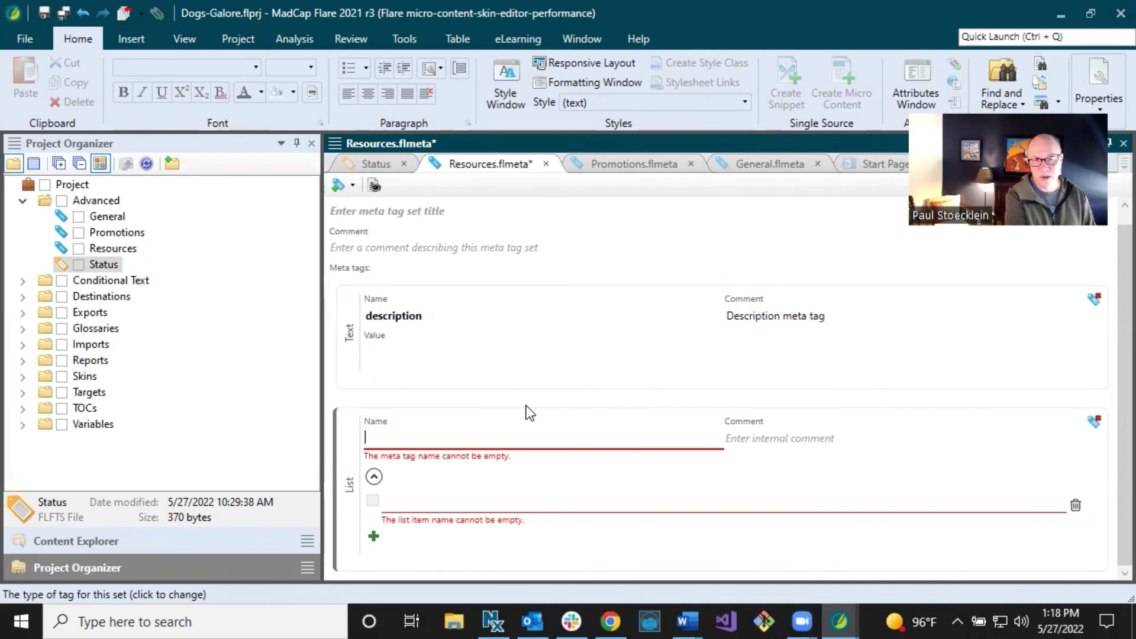
{"action": "type", "text": "PDFs"}
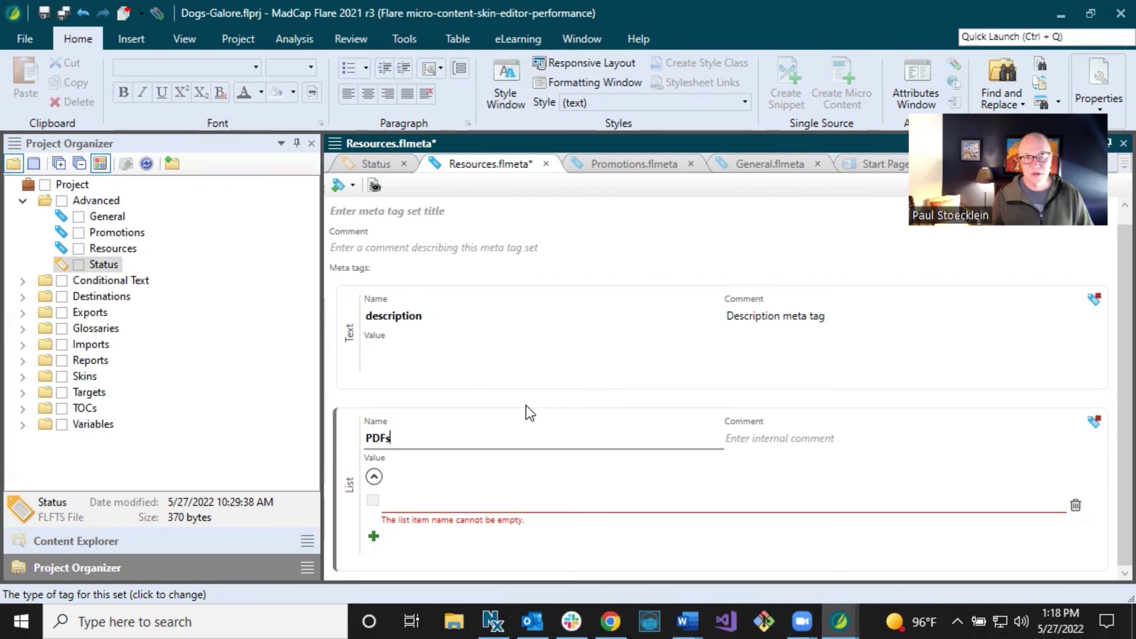
{"action": "left_click", "coordinate": [541, 375]}
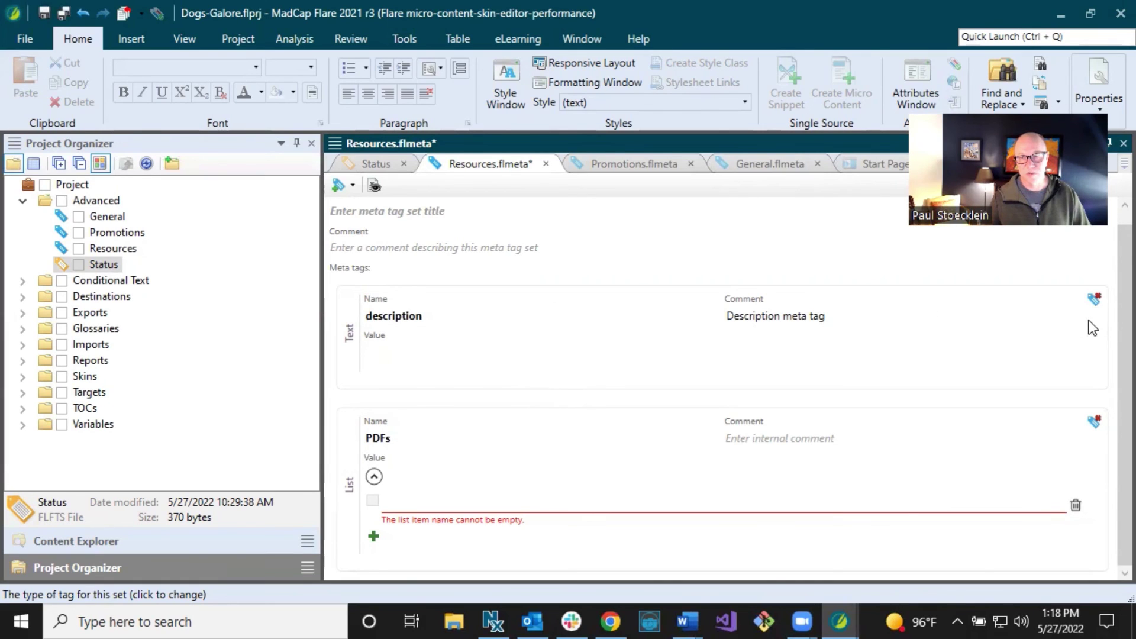
{"action": "left_click", "coordinate": [1094, 299]}
- Fill the PDFs list with PDF1, PDF2 and PDF3, then save Resources
{"action": "left_click", "coordinate": [421, 390]}
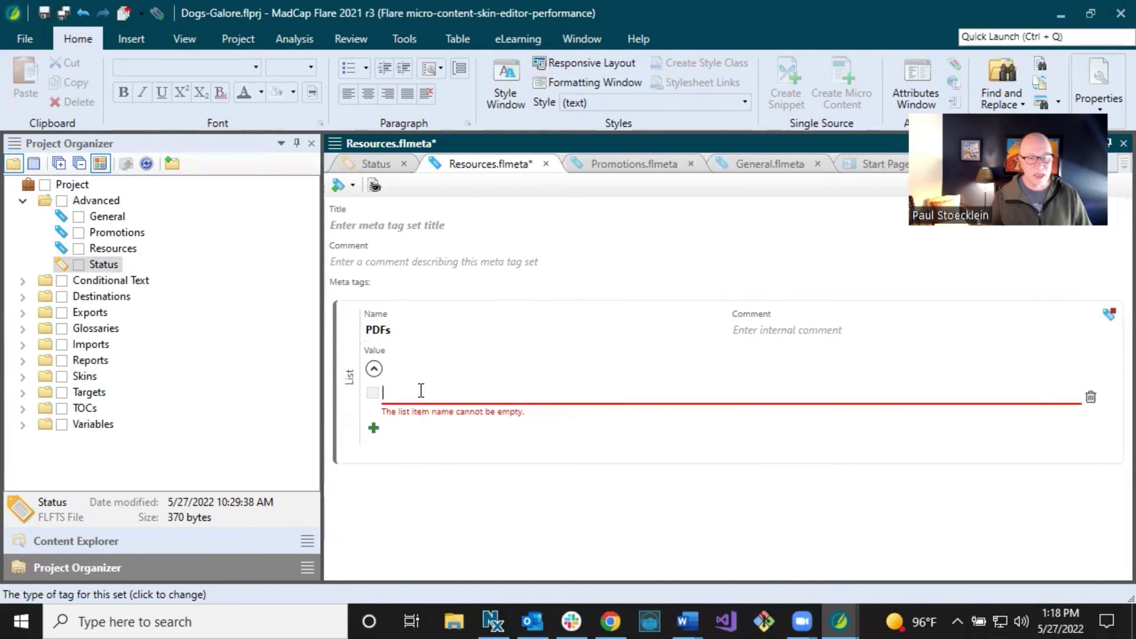
{"action": "type", "text": "PDF1"}
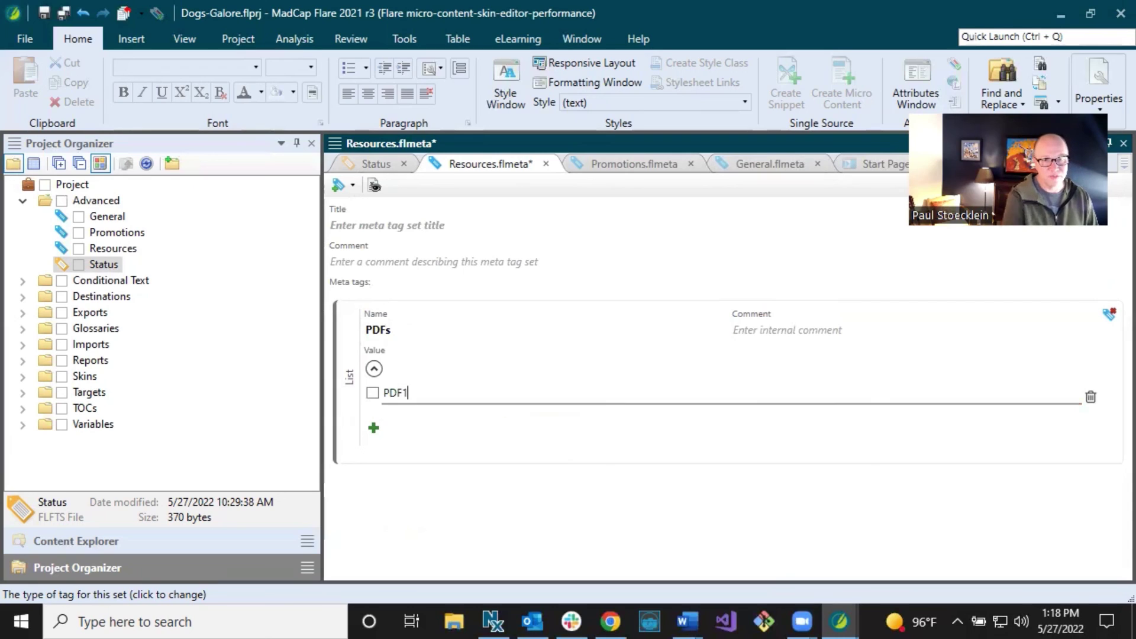
{"action": "left_click", "coordinate": [374, 429]}
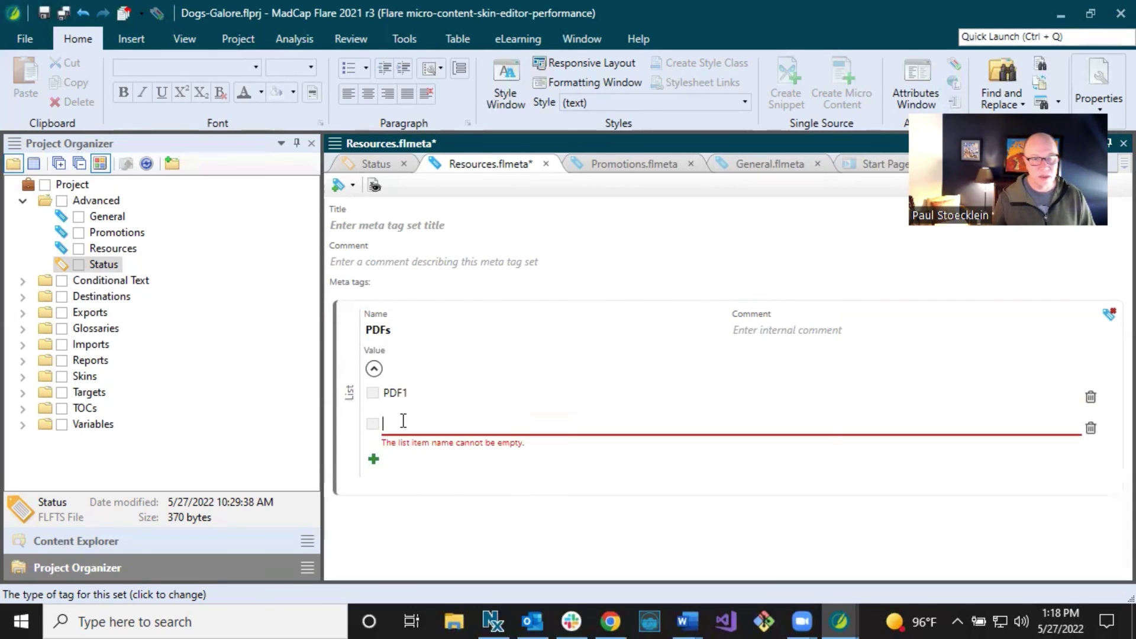
{"action": "type", "text": "PDF2"}
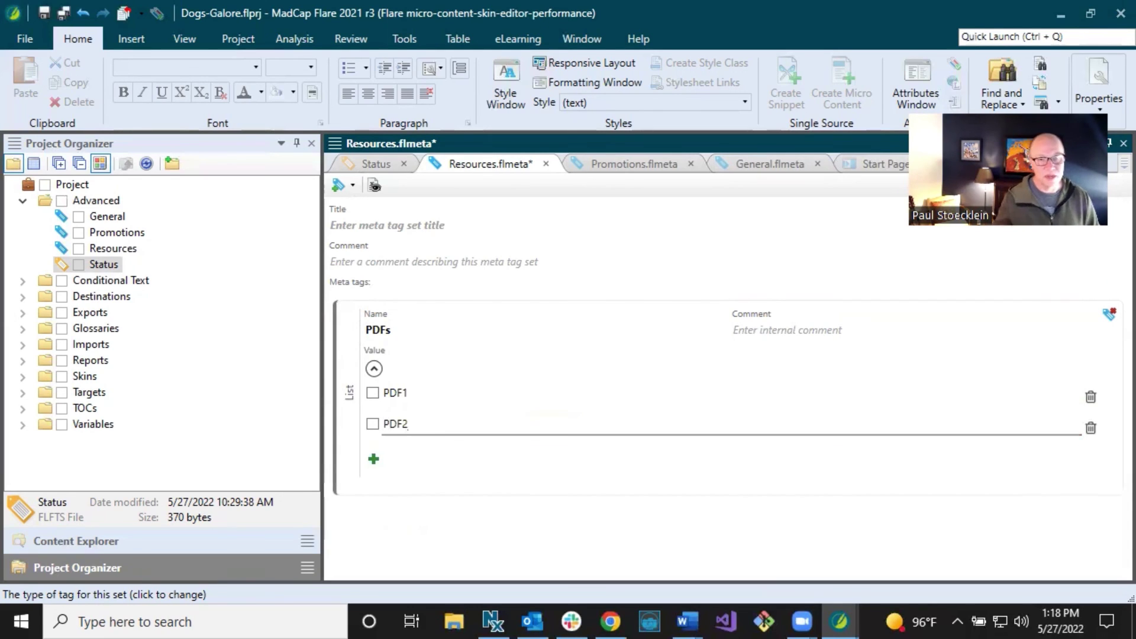
{"action": "left_click", "coordinate": [373, 459]}
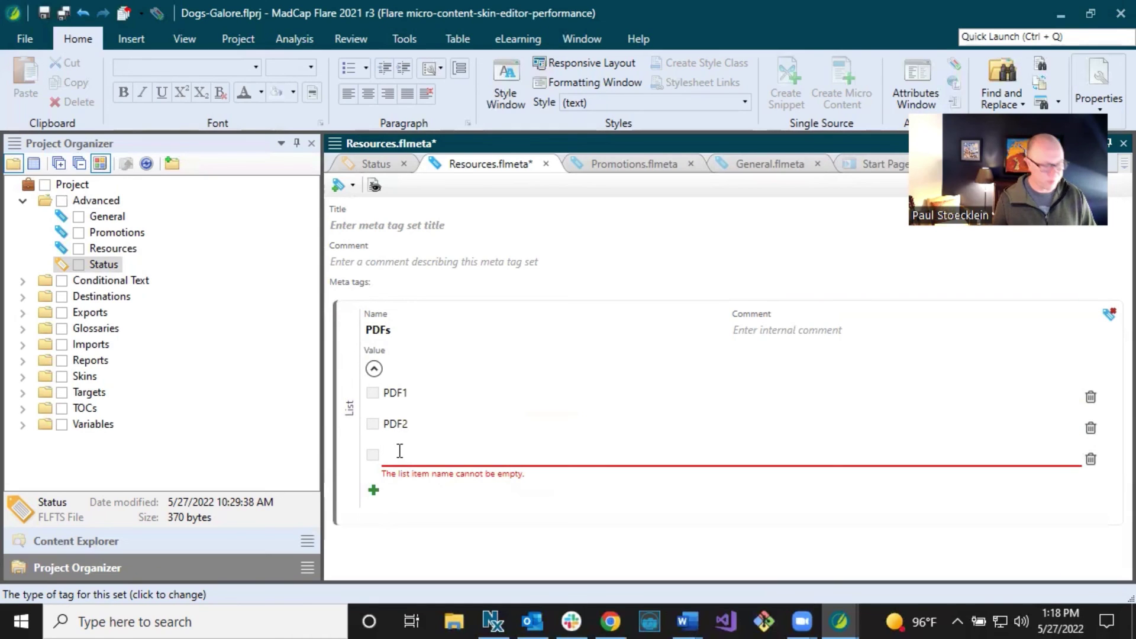
{"action": "type", "text": "PDF3"}
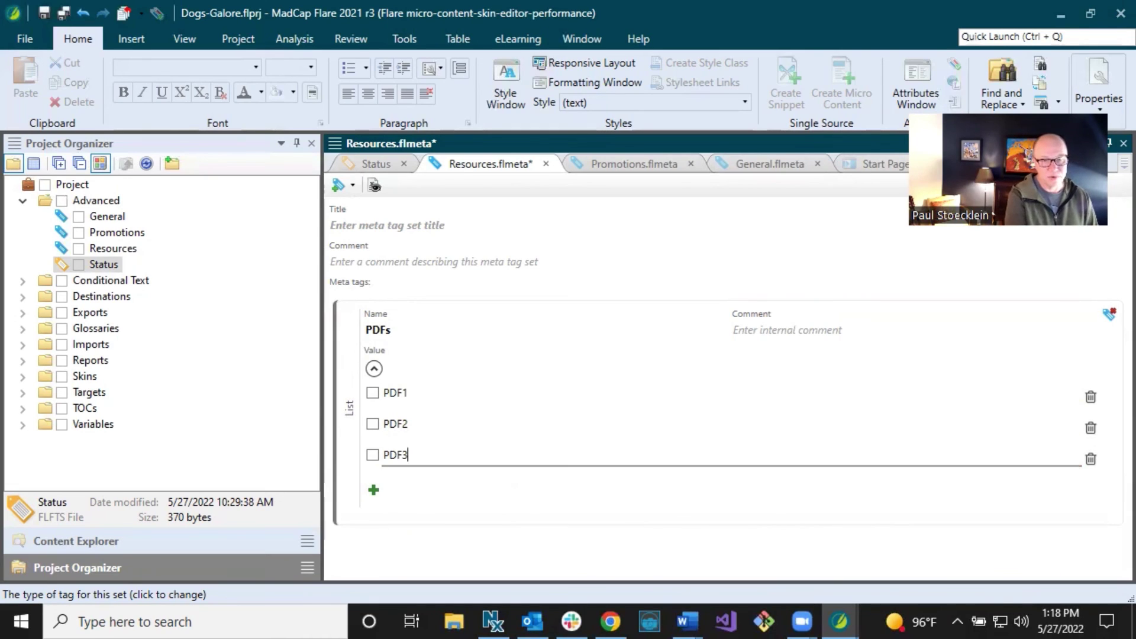
{"action": "left_click", "coordinate": [467, 317]}
{"action": "left_click", "coordinate": [43, 15]}
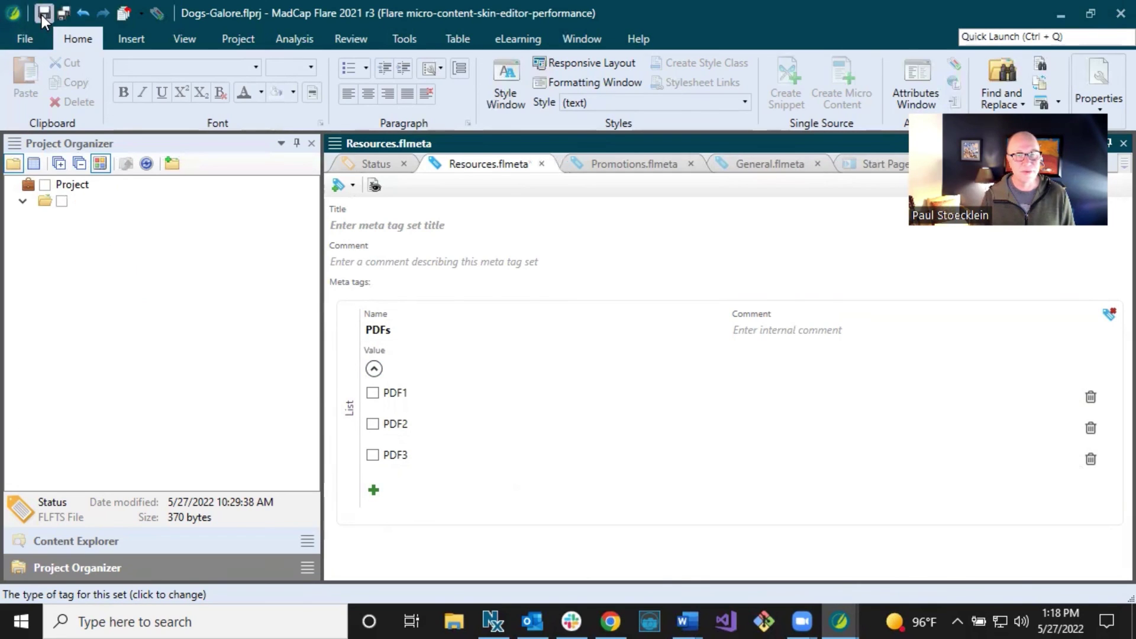
- Add a new list meta tag named Videos to the Resources set
{"action": "left_click", "coordinate": [354, 185]}
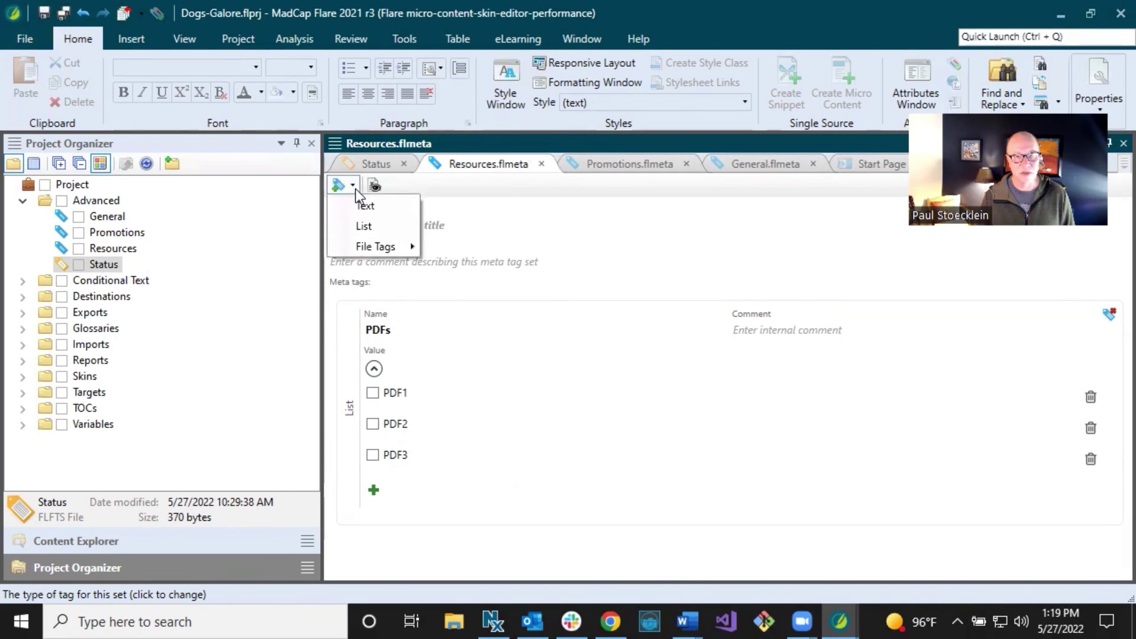
{"action": "left_click", "coordinate": [364, 222]}
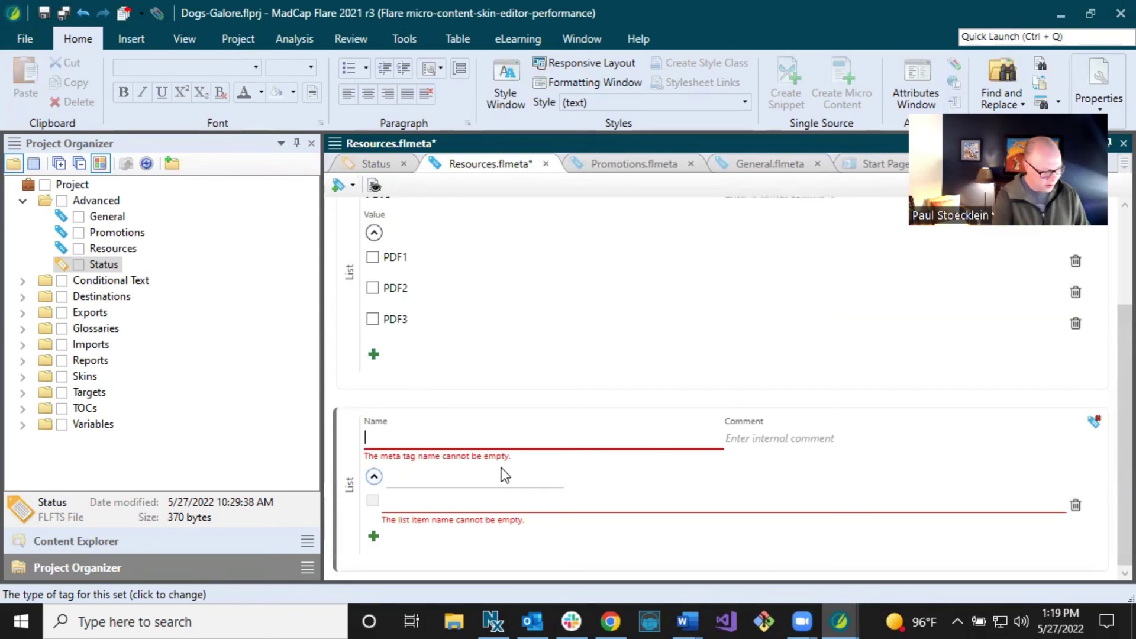
{"action": "type", "text": "Videos"}
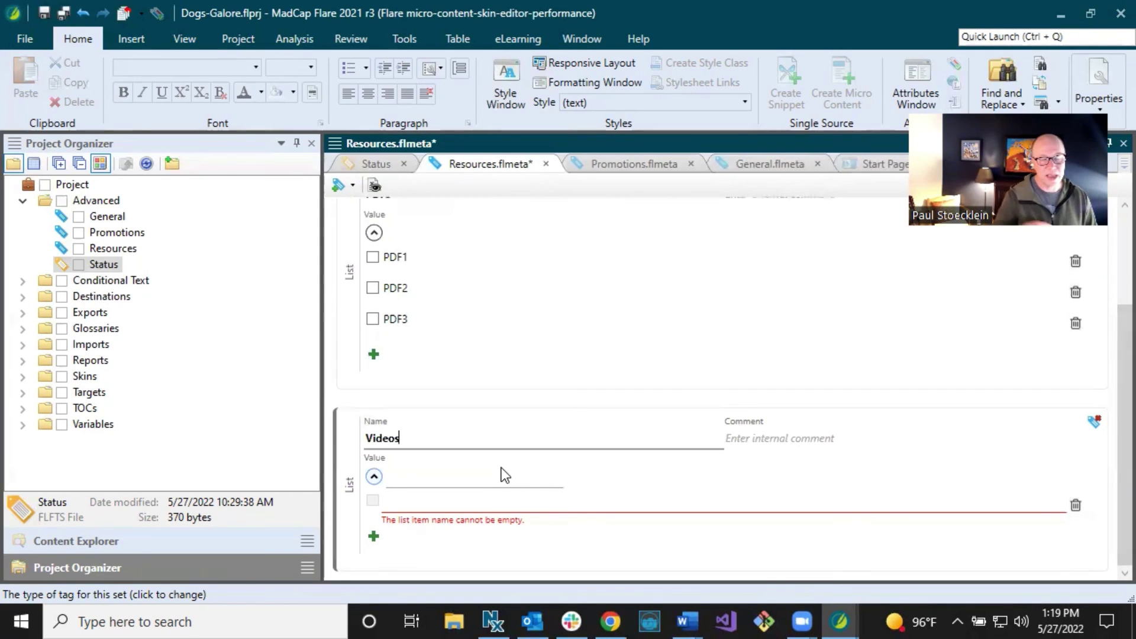
{"action": "left_click", "coordinate": [499, 474]}
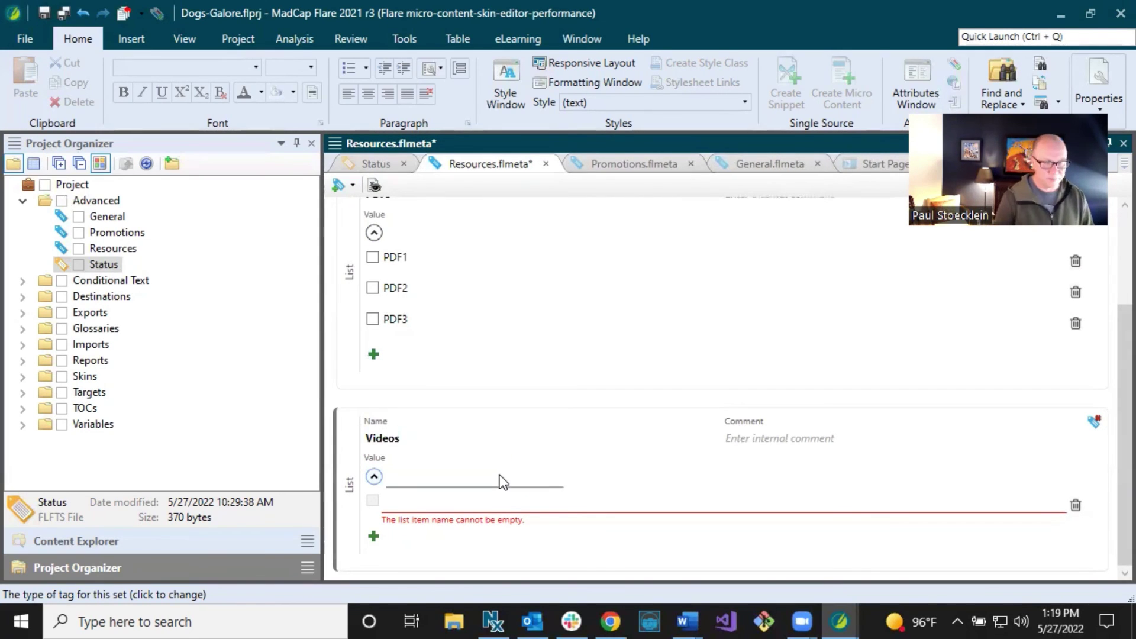
- Fill the Videos list with Video1, Video2 and Video3, then save Resources
{"action": "left_click", "coordinate": [432, 497]}
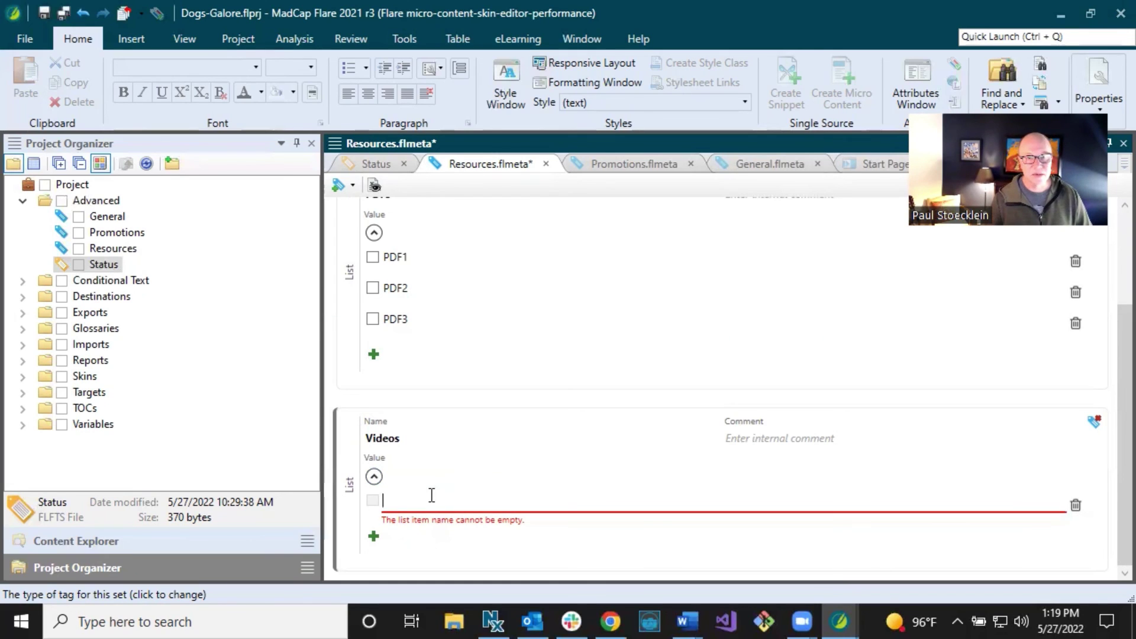
{"action": "type", "text": "Video1"}
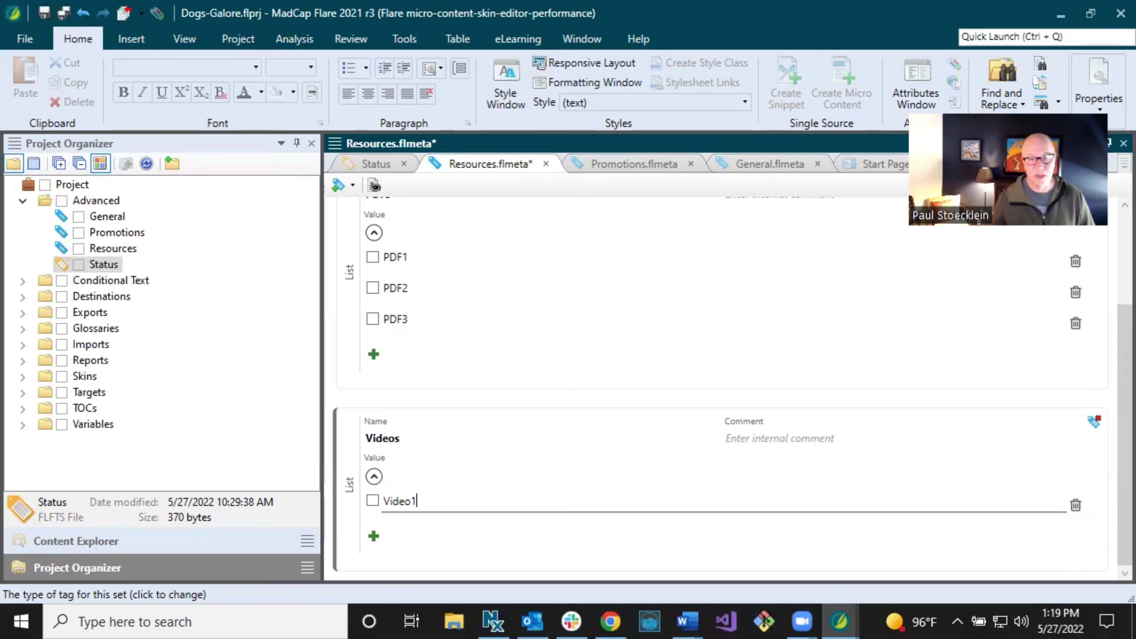
{"action": "left_click", "coordinate": [373, 537]}
{"action": "left_click", "coordinate": [426, 535]}
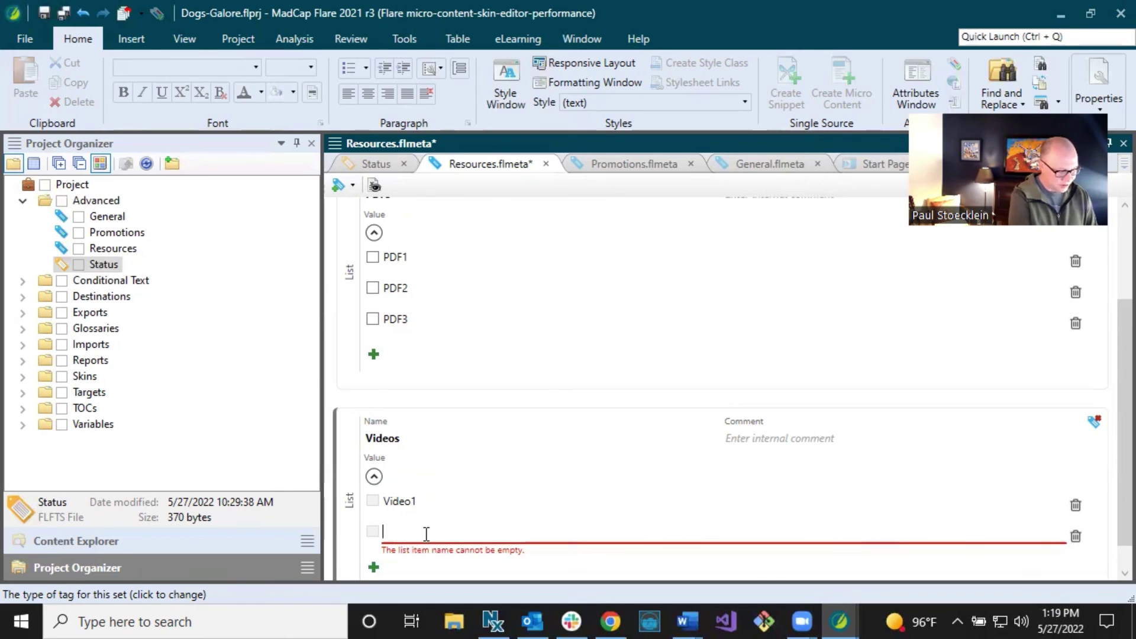
{"action": "type", "text": "Video2"}
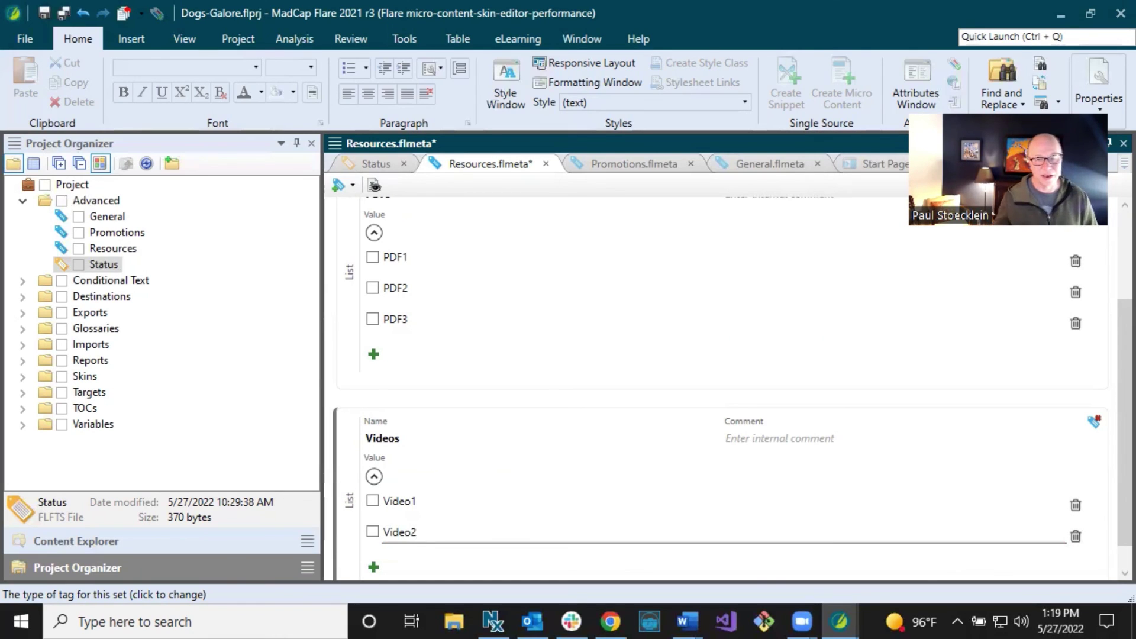
{"action": "left_click", "coordinate": [371, 568]}
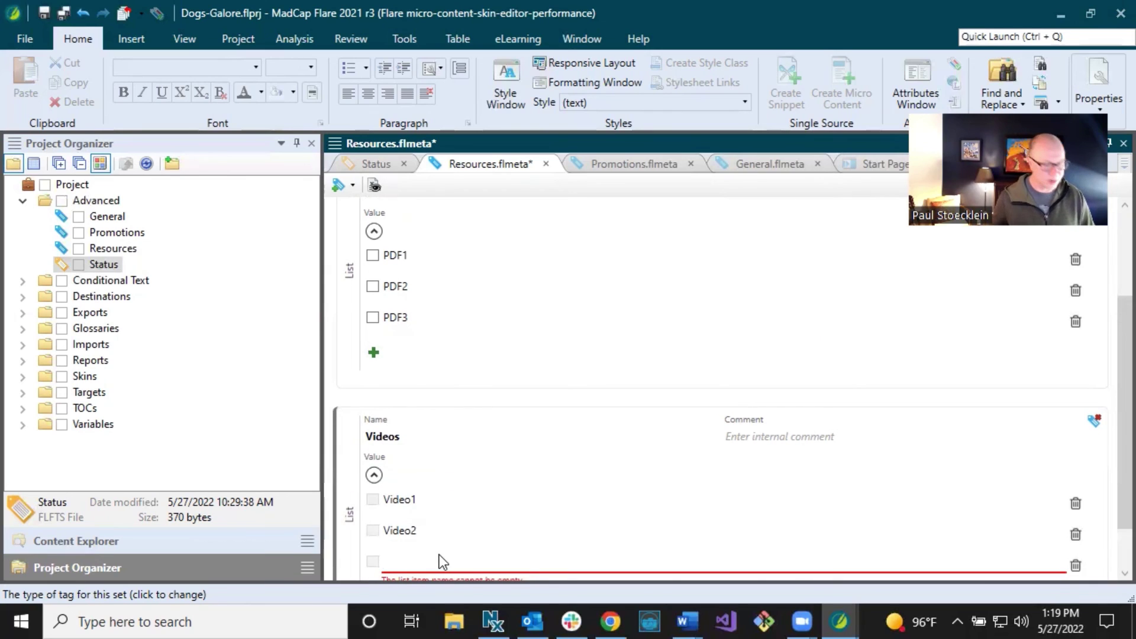
{"action": "type", "text": "Video3"}
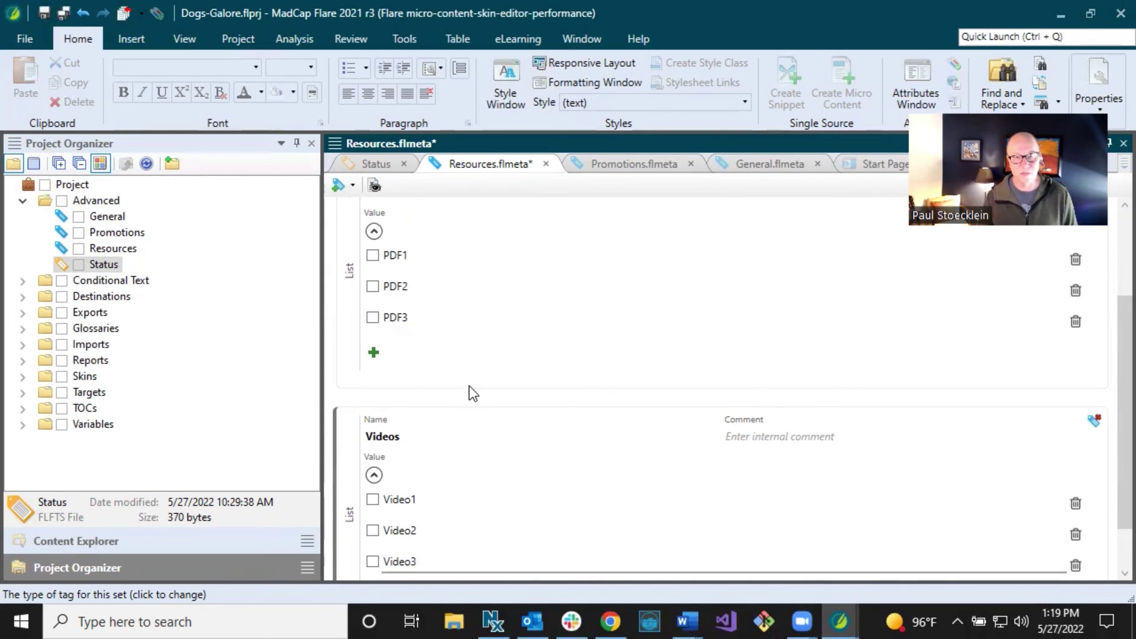
{"action": "left_click", "coordinate": [473, 407]}
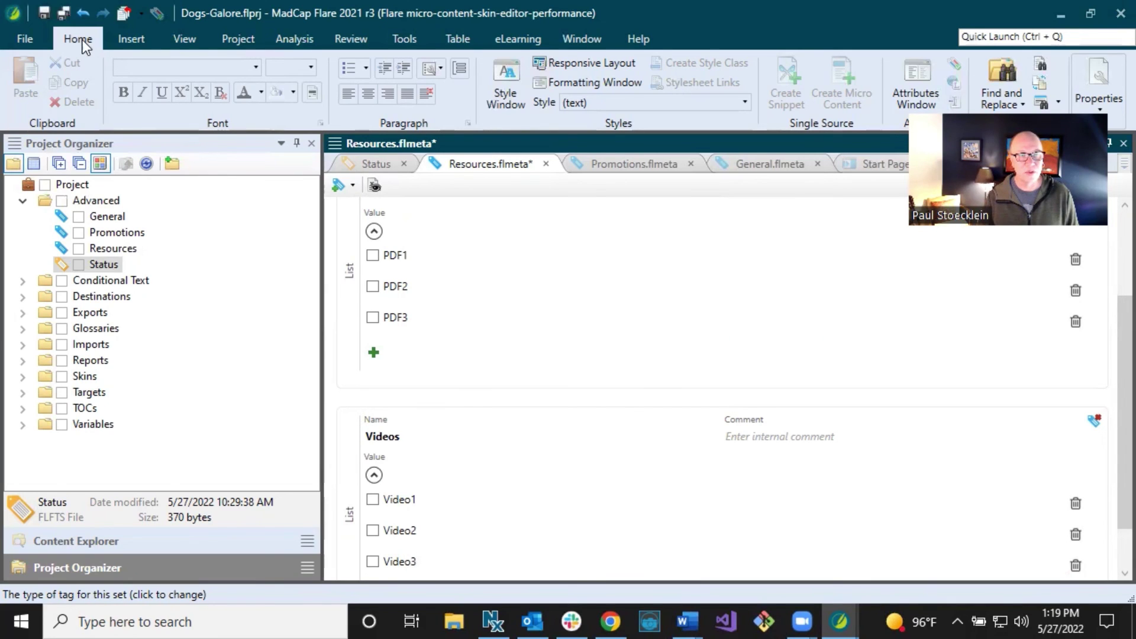
{"action": "left_click", "coordinate": [50, 19]}
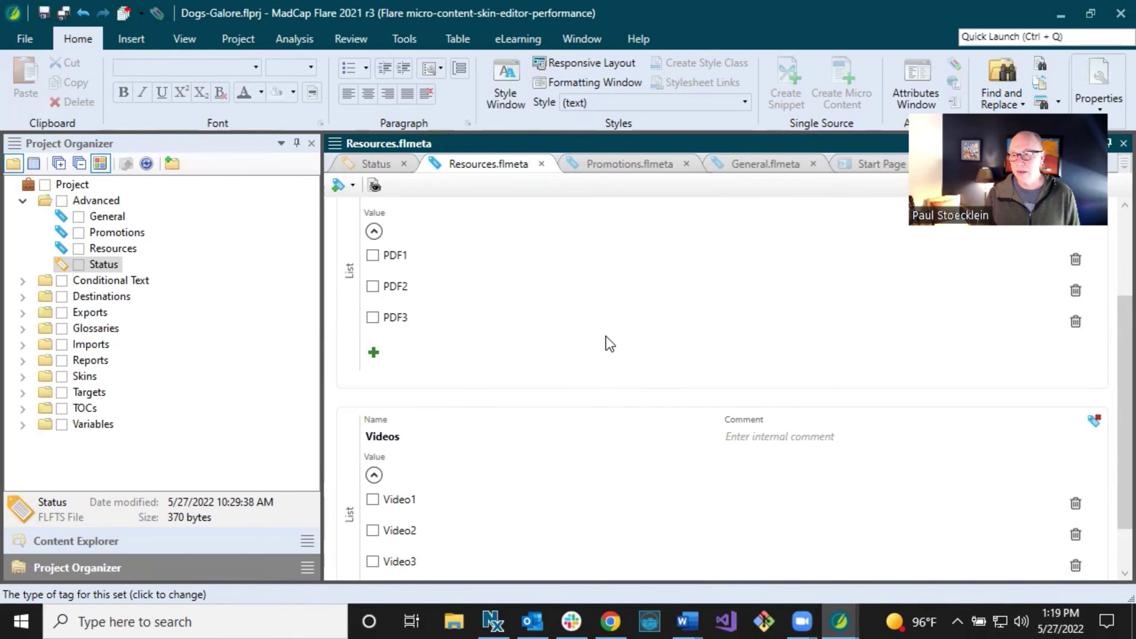